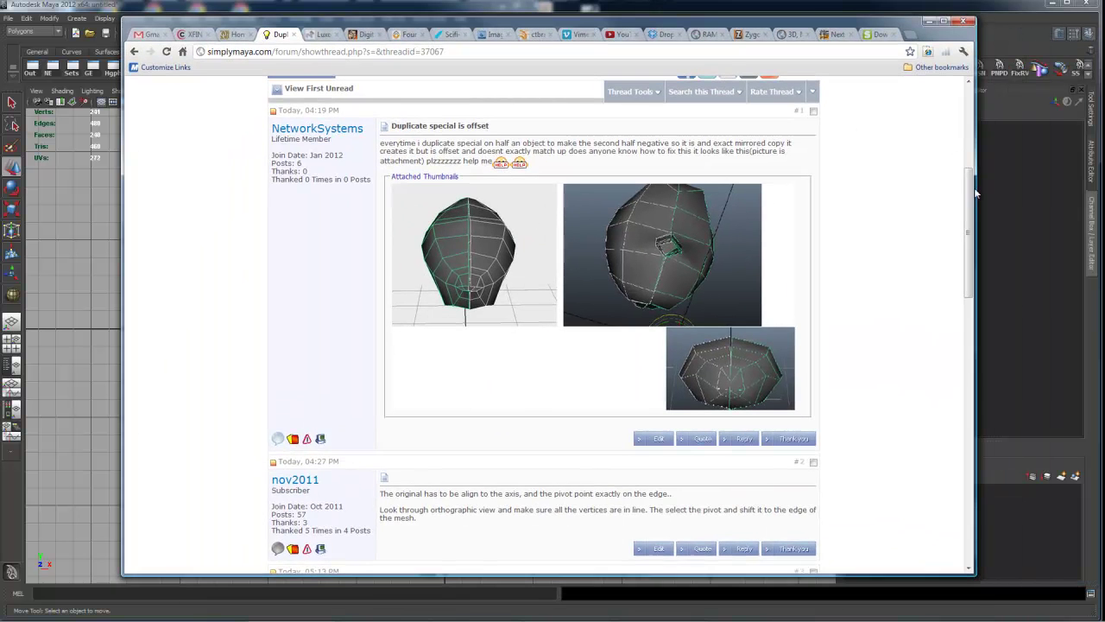
# Read through the forum thread about the offset duplicate down to the quick reply draft, and switch to Maya.
pyautogui.moveTo(976, 193); pyautogui.dragTo(979, 383)
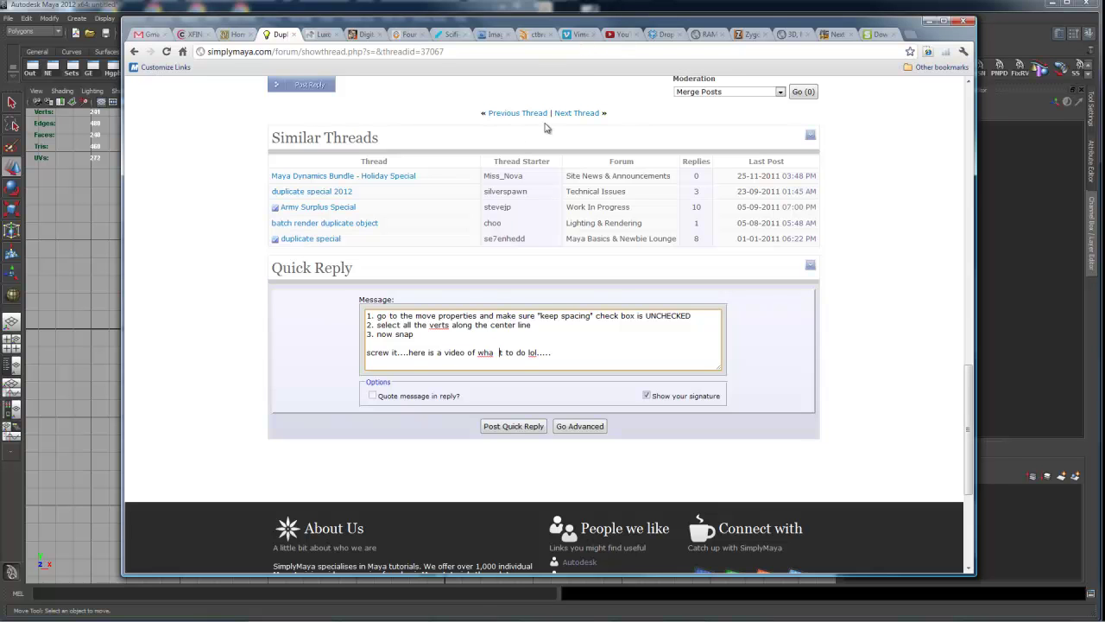
pyautogui.moveTo(536, 28); pyautogui.dragTo(617, 29)
pyautogui.hotkey('alt', 'Tab')
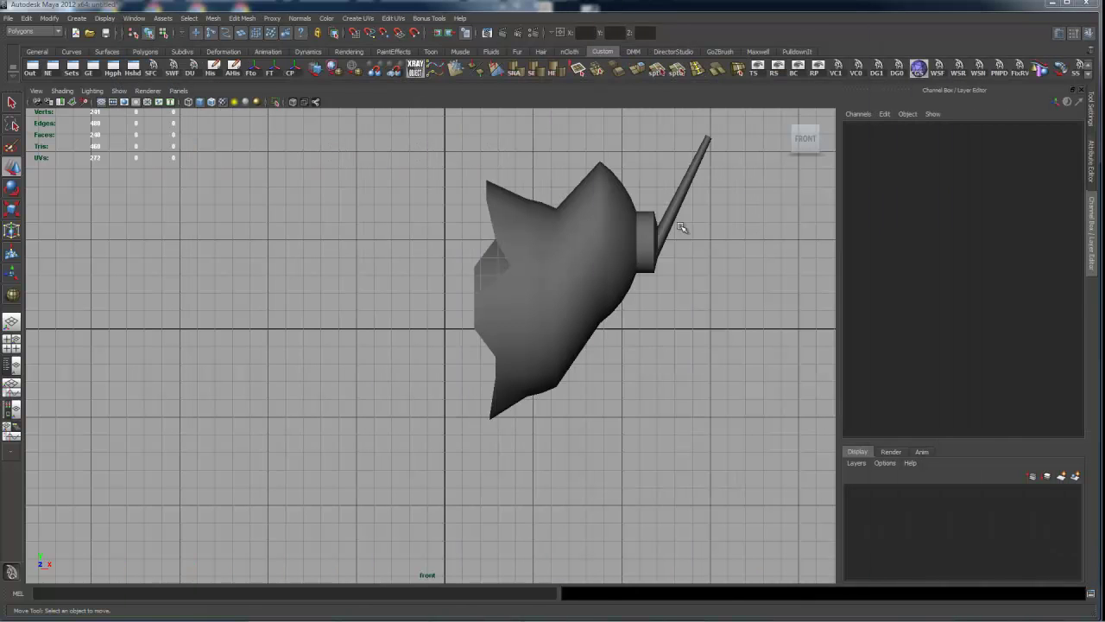
# Select the half mesh and examine its open center edge in the perspective and front views.
pyautogui.click(561, 309)
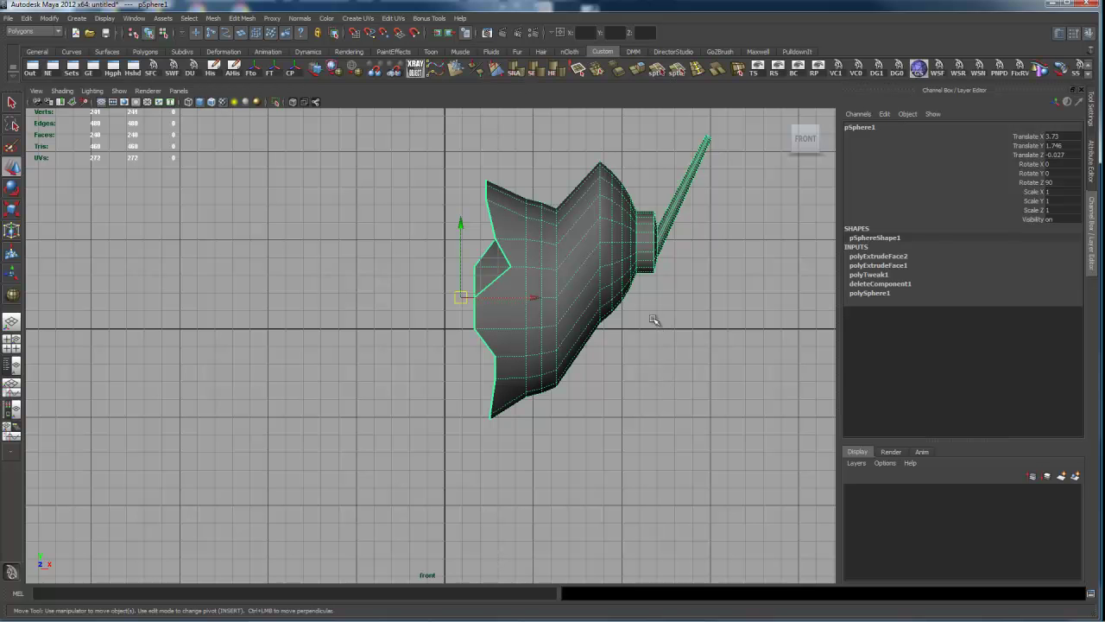
pyautogui.press('space')
pyautogui.moveTo(655, 320); pyautogui.dragTo(654, 289)
pyautogui.keyDown('alt'); pyautogui.moveTo(577, 308); pyautogui.dragTo(600, 251); pyautogui.keyUp('alt')
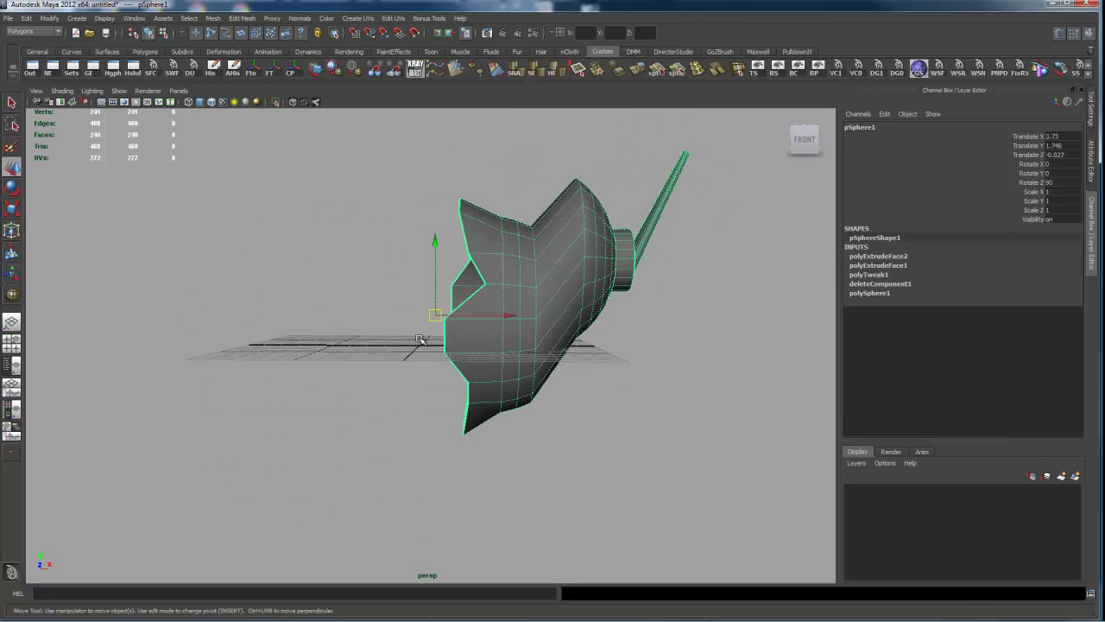
pyautogui.press('space')
pyautogui.moveTo(516, 319); pyautogui.dragTo(522, 346)
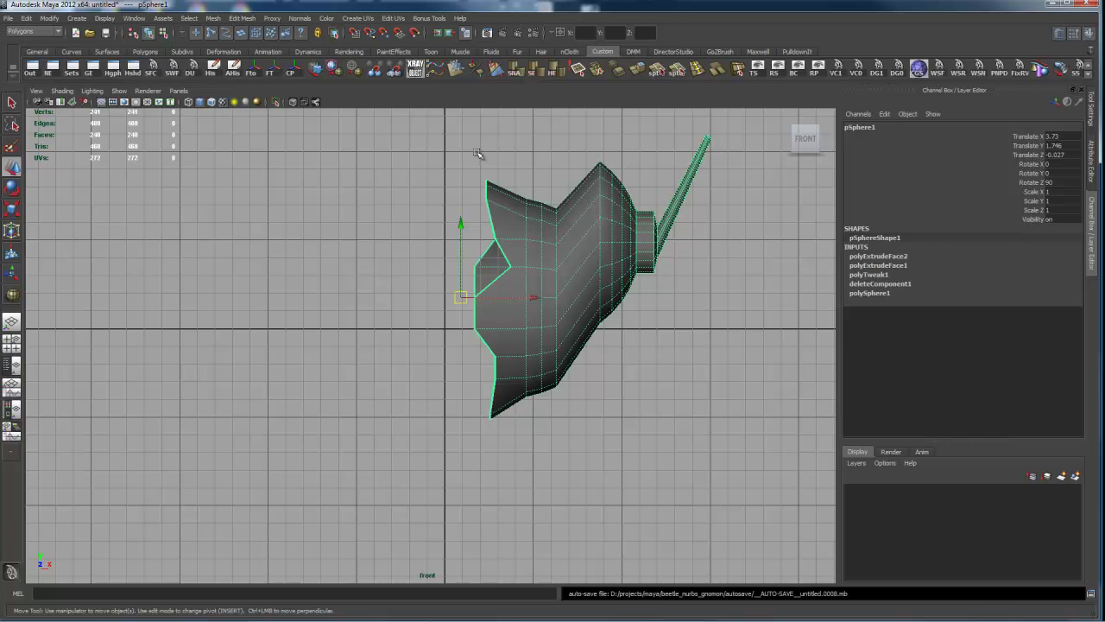
# Select all vertices along the half mesh's open center edge and make sure the Move tool's Keep Spacing option is off.
pyautogui.moveTo(518, 230); pyautogui.dragTo(453, 231, button='right')
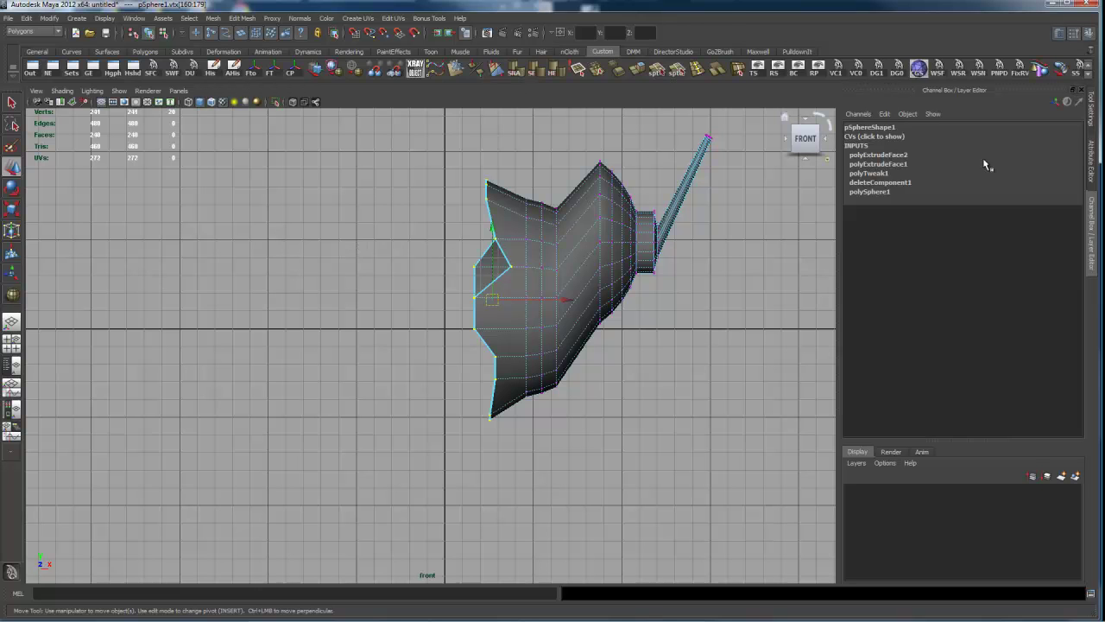
pyautogui.doubleClick(12, 167)
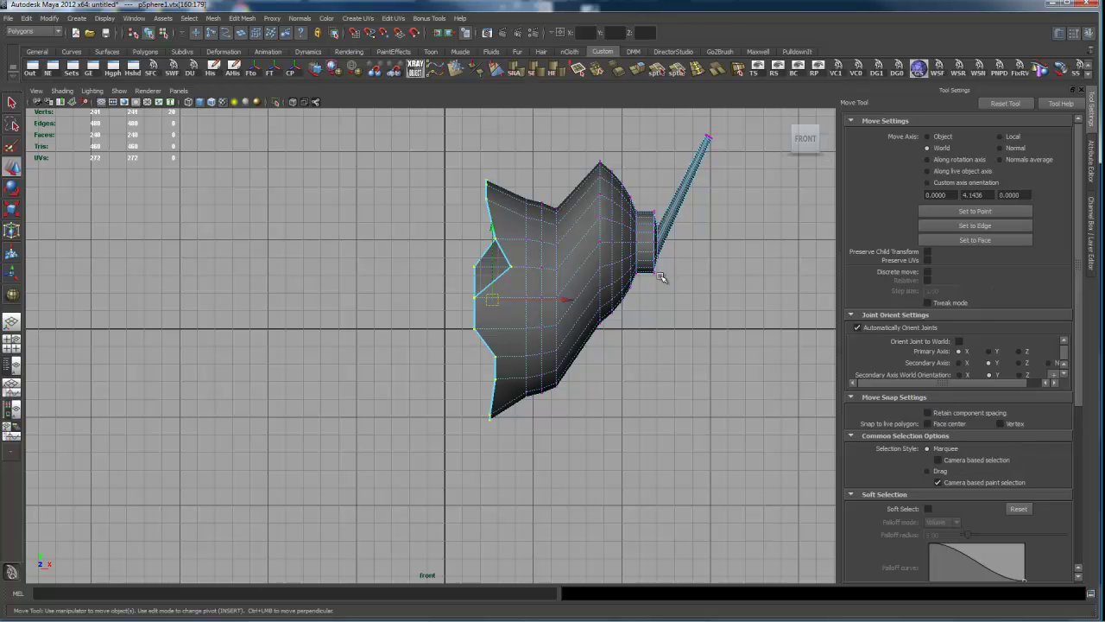
pyautogui.hotkey('ctrl', 'a')
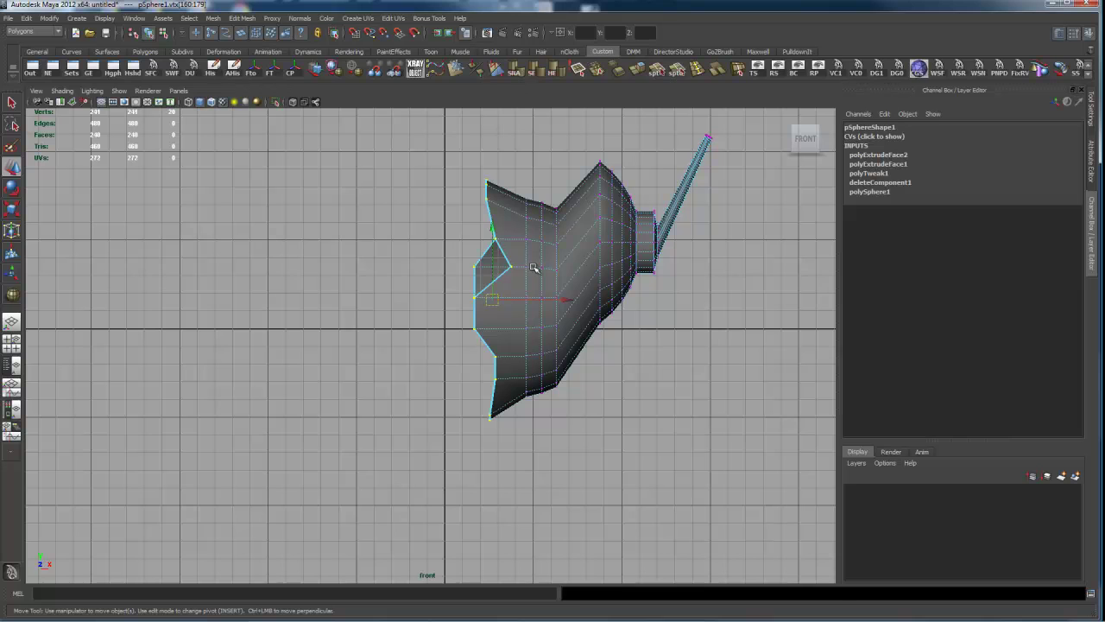
pyautogui.click(628, 321)
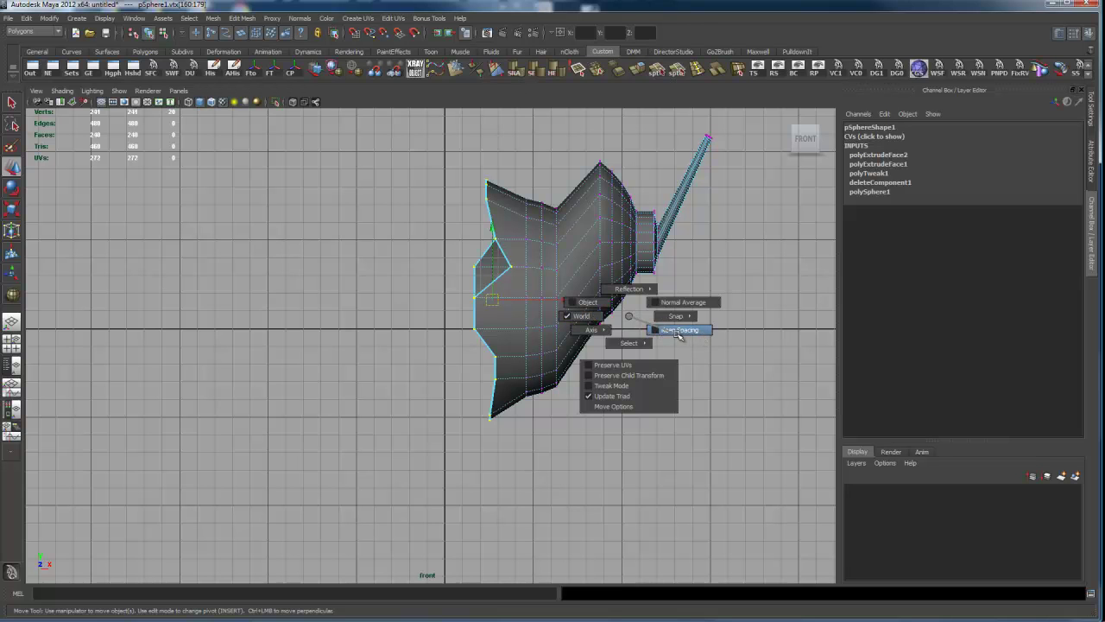
pyautogui.click(631, 316)
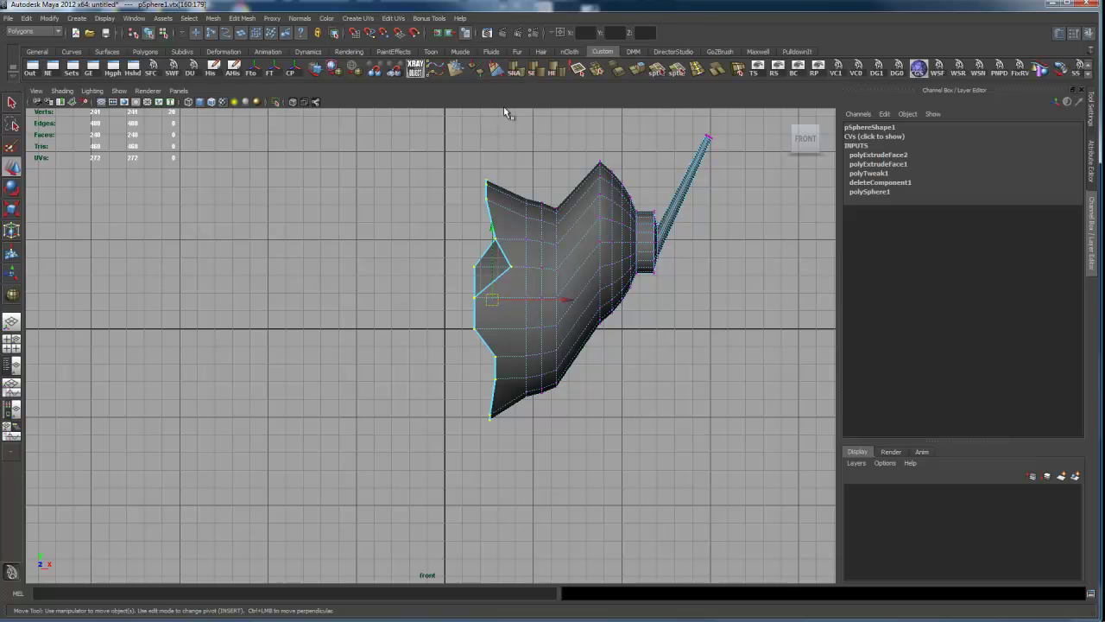
# Exclude one upper border vertex from the selection and snap the other border vertices to it along X.
pyautogui.keyDown('ctrl'); pyautogui.click(497, 242); pyautogui.keyUp('ctrl')
pyautogui.click(564, 299)
pyautogui.moveTo(565, 301); pyautogui.dragTo(367, 277)
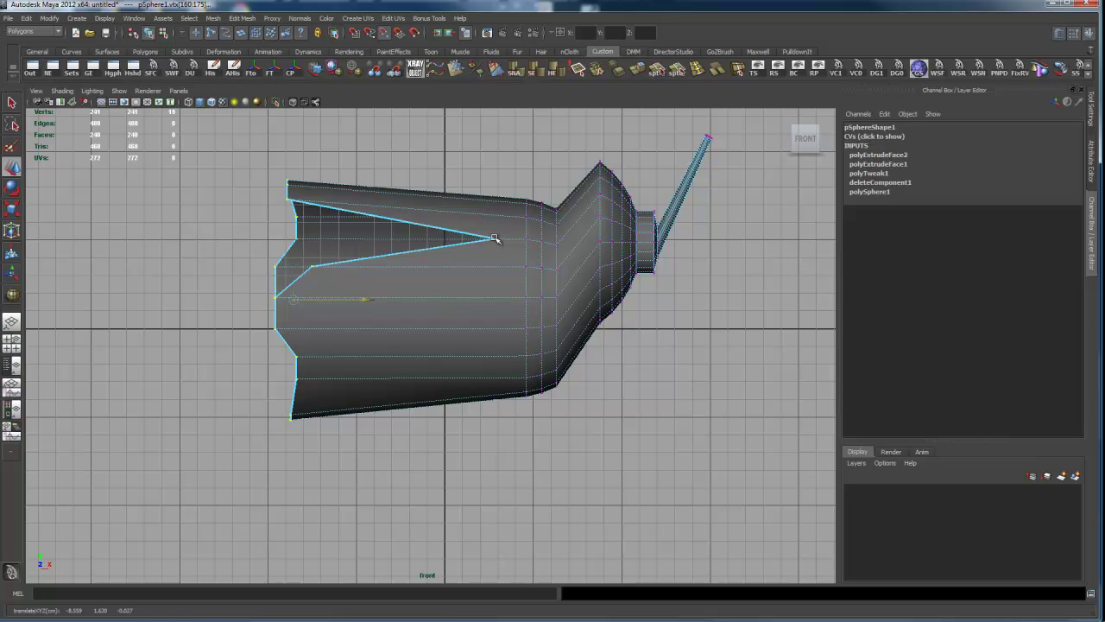
pyautogui.middleClick(493, 238)
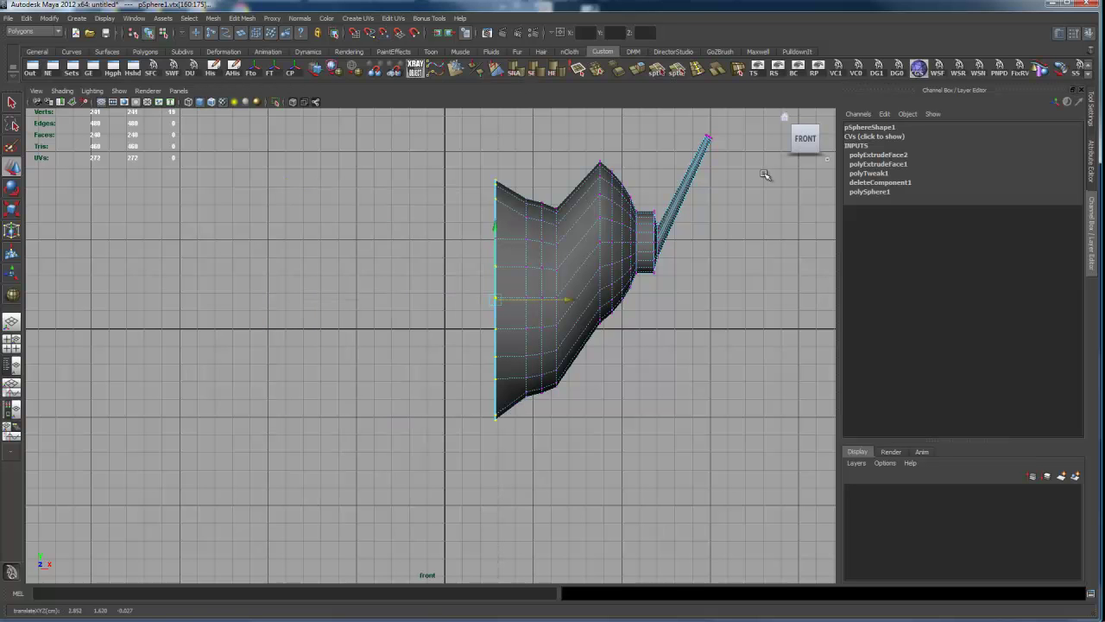
# Return the half mesh to object mode and snap its pivot along X onto the straightened border edge.
pyautogui.click(678, 317)
pyautogui.moveTo(614, 282); pyautogui.dragTo(658, 264, button='right')
pyautogui.click(622, 276)
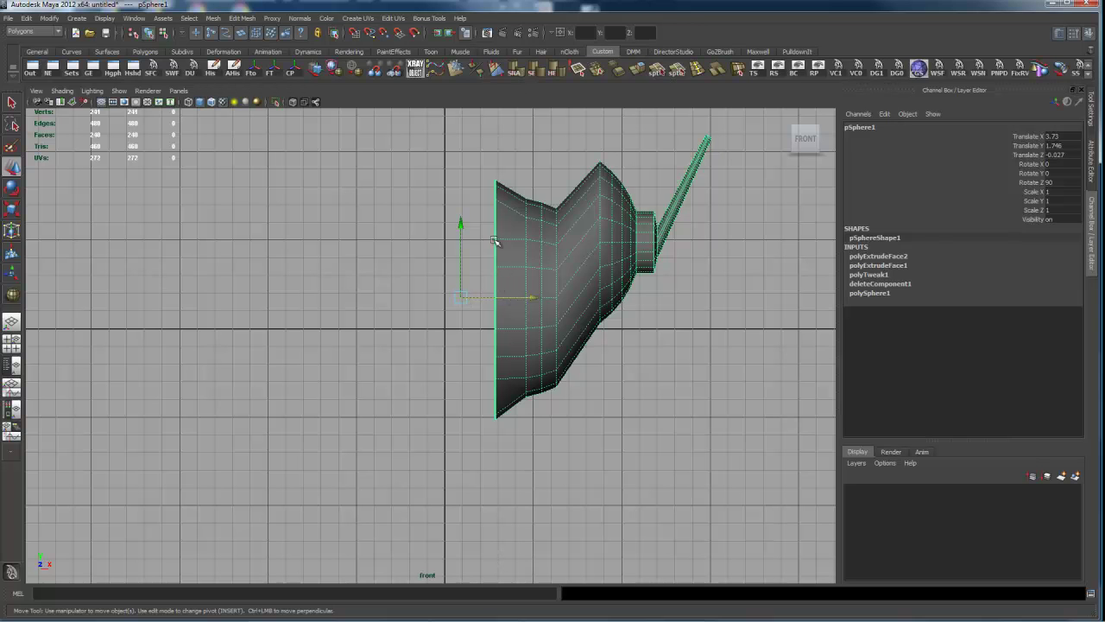
pyautogui.press('Insert')
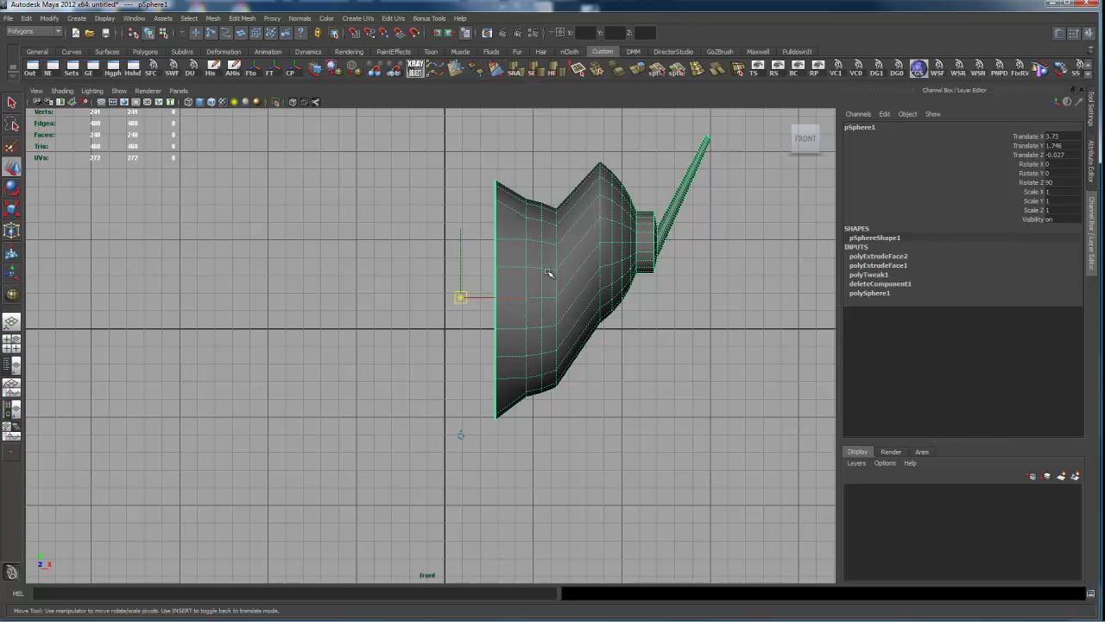
pyautogui.moveTo(489, 299); pyautogui.dragTo(420, 298)
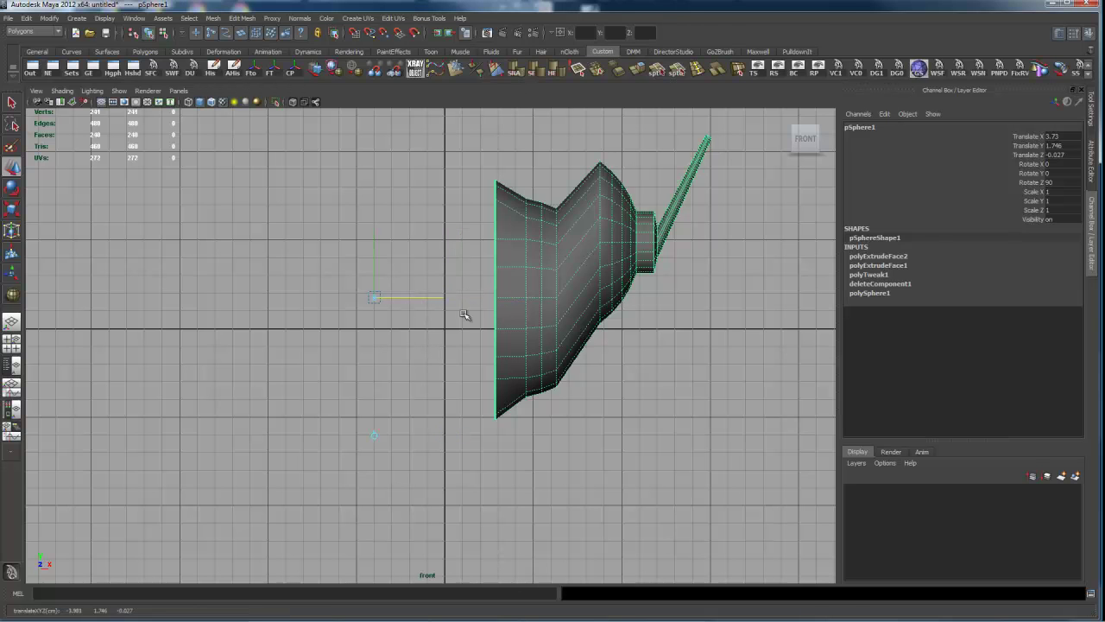
pyautogui.moveTo(423, 297); pyautogui.dragTo(418, 299)
pyautogui.middleClick(496, 298)
pyautogui.press('Insert')
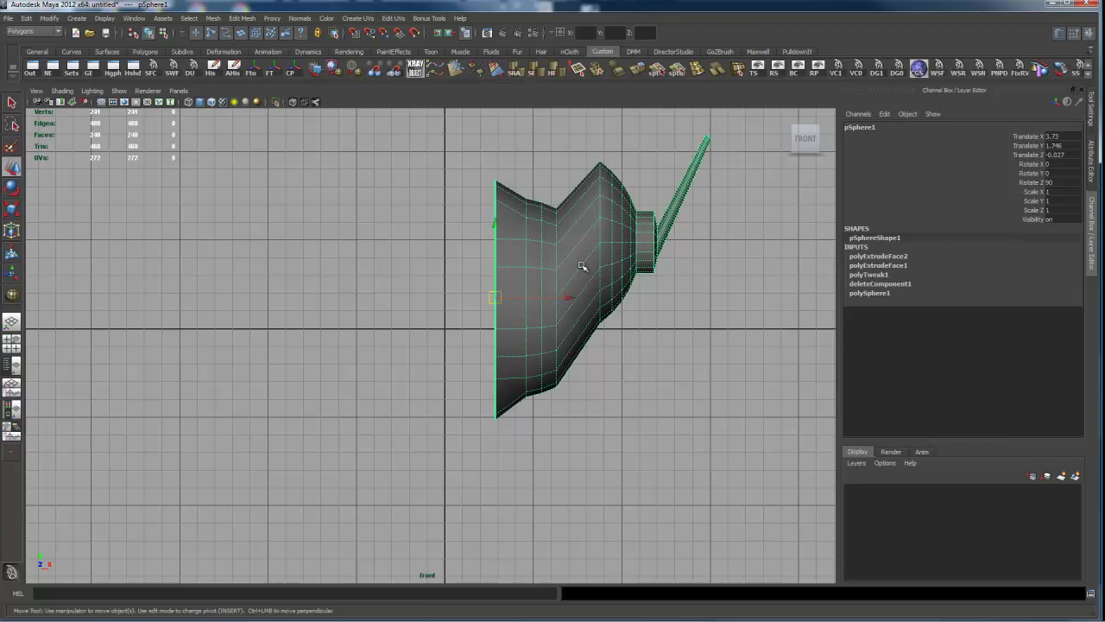
pyautogui.click(290, 69)
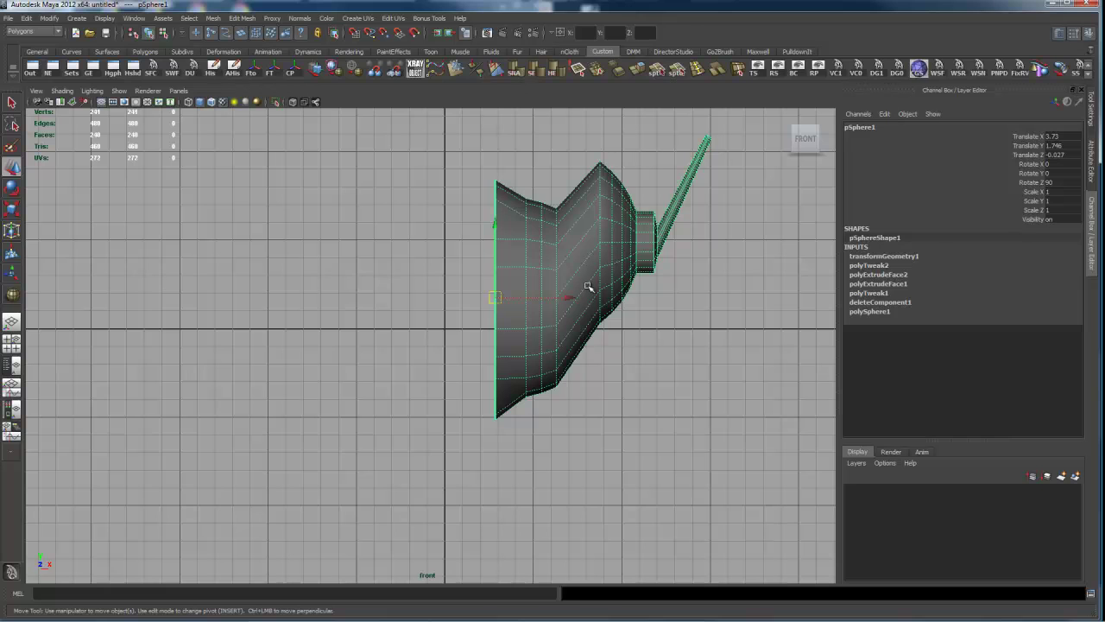
# Duplicate the half mesh and set the copy's Scale Y to -1.
pyautogui.hotkey('ctrl', 'd')
pyautogui.doubleClick(1063, 201)
pyautogui.write('-1')
pyautogui.press('Return')
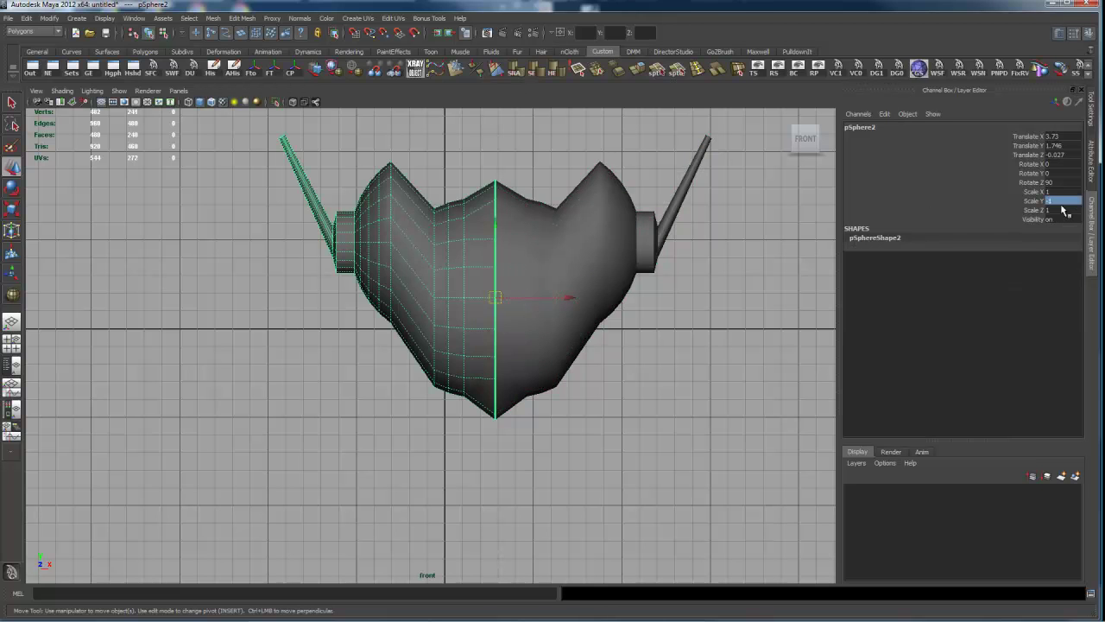
# Examine both halves and the seam between them in the front and perspective views.
pyautogui.click(732, 308)
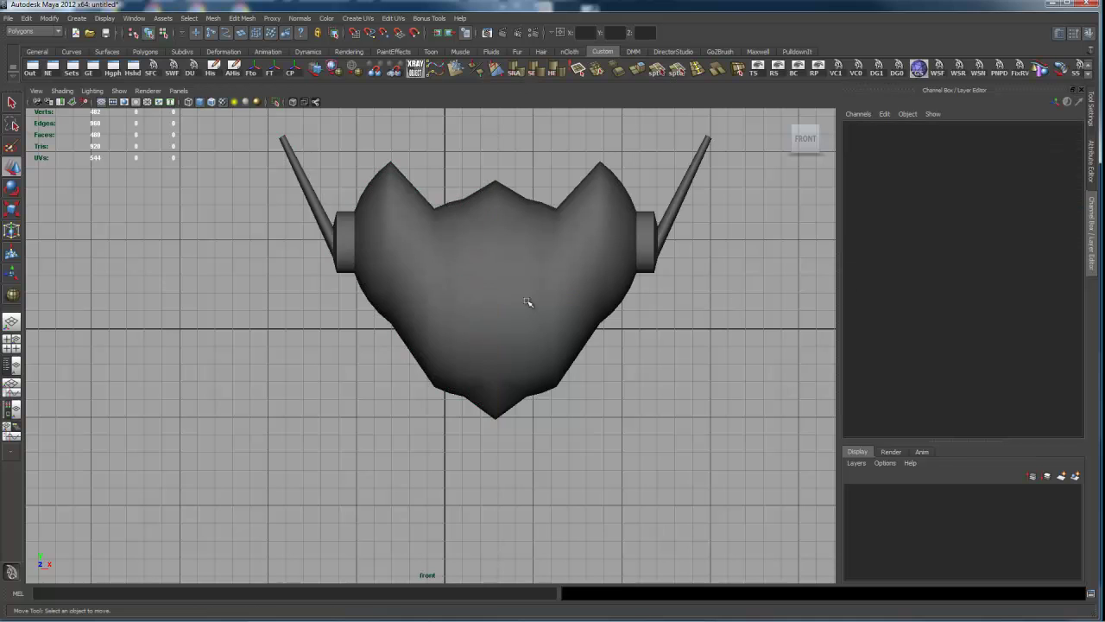
pyautogui.click(474, 226)
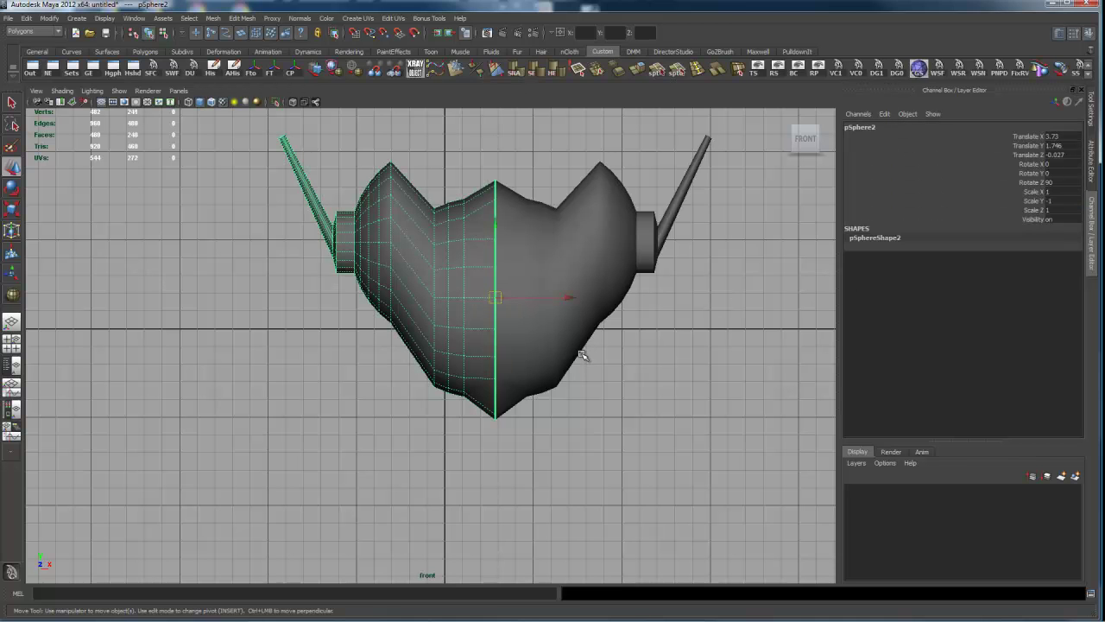
pyautogui.click(513, 235)
pyautogui.keyDown('shift'); pyautogui.click(553, 268); pyautogui.keyUp('shift')
pyautogui.click(553, 268)
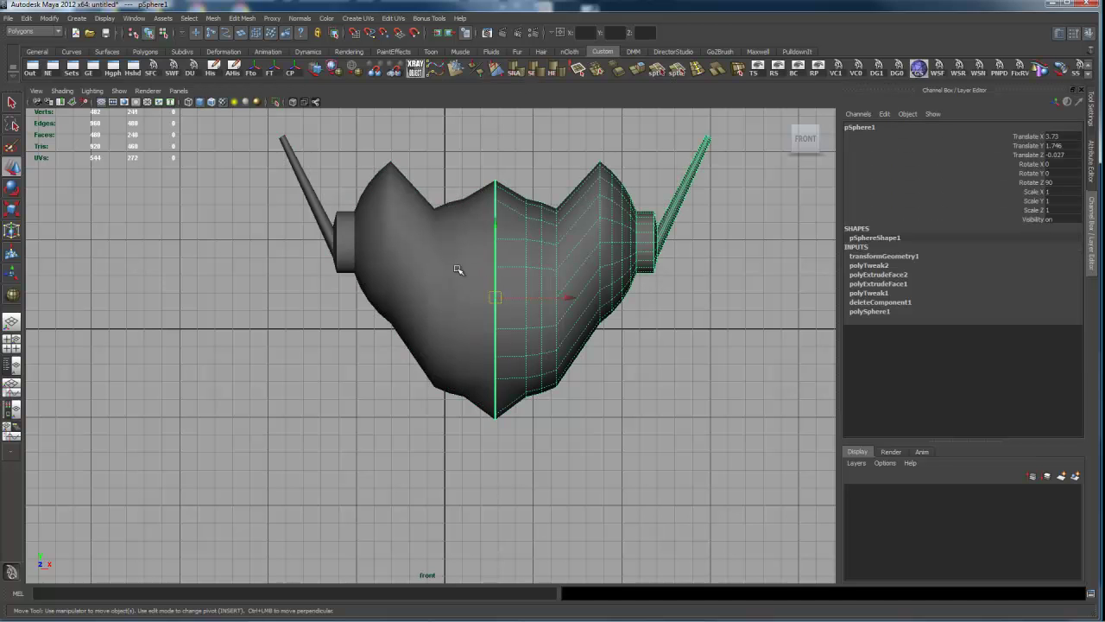
pyautogui.click(464, 262)
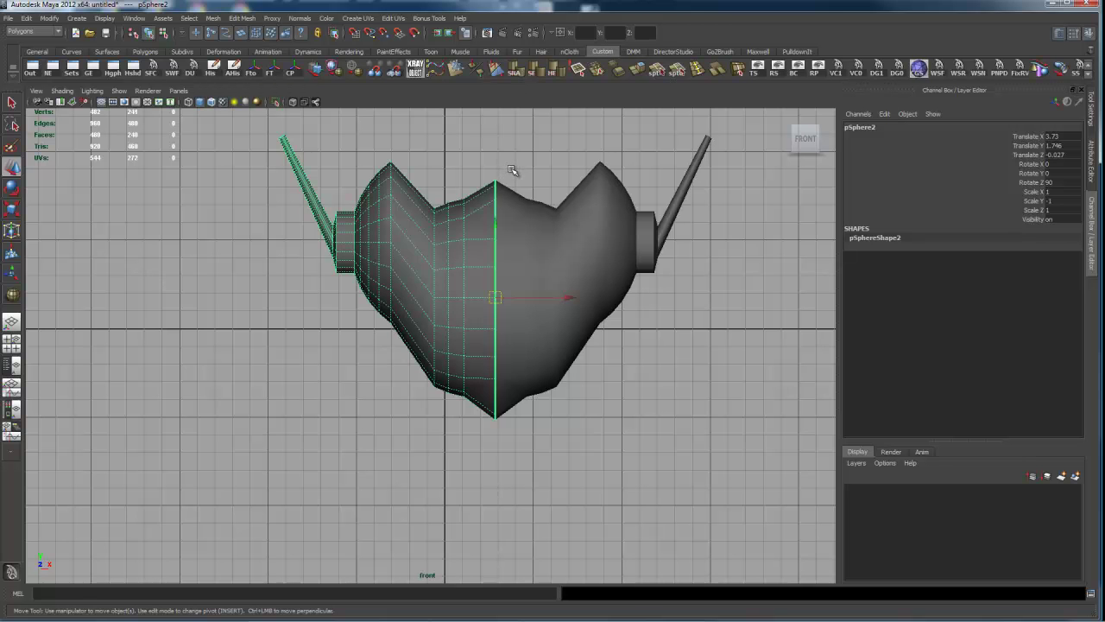
pyautogui.press('space')
pyautogui.moveTo(561, 200); pyautogui.dragTo(515, 259)
pyautogui.keyDown('alt'); pyautogui.moveTo(515, 259); pyautogui.dragTo(562, 217, button='right'); pyautogui.keyUp('alt')
pyautogui.keyDown('alt'); pyautogui.moveTo(562, 216); pyautogui.dragTo(449, 297); pyautogui.keyUp('alt')
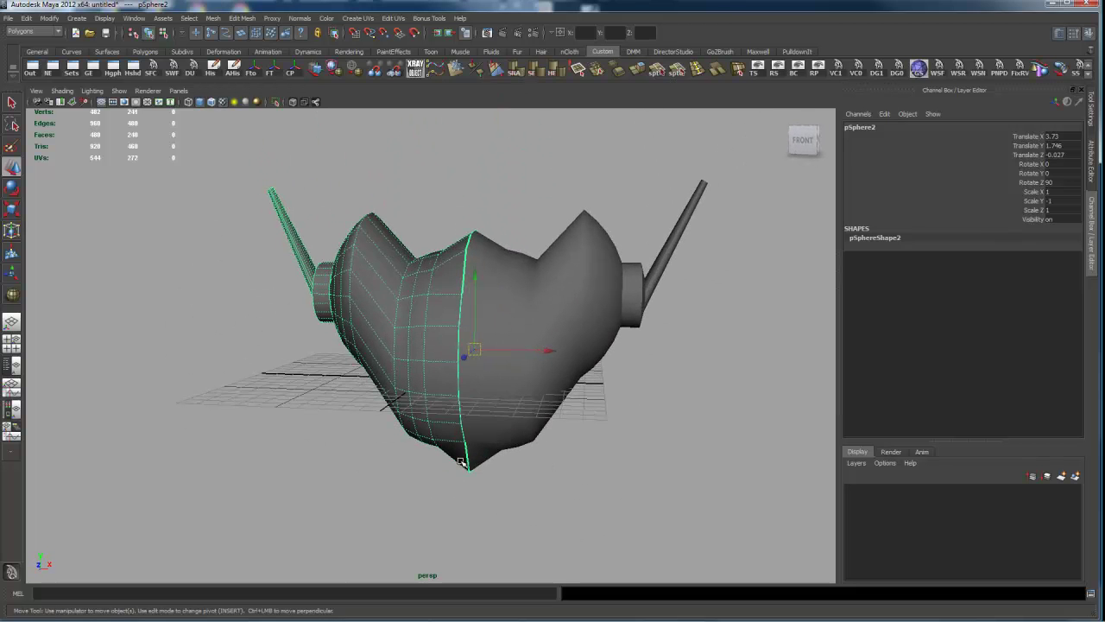
pyautogui.keyDown('alt'); pyautogui.moveTo(464, 268); pyautogui.dragTo(426, 313); pyautogui.keyUp('alt')
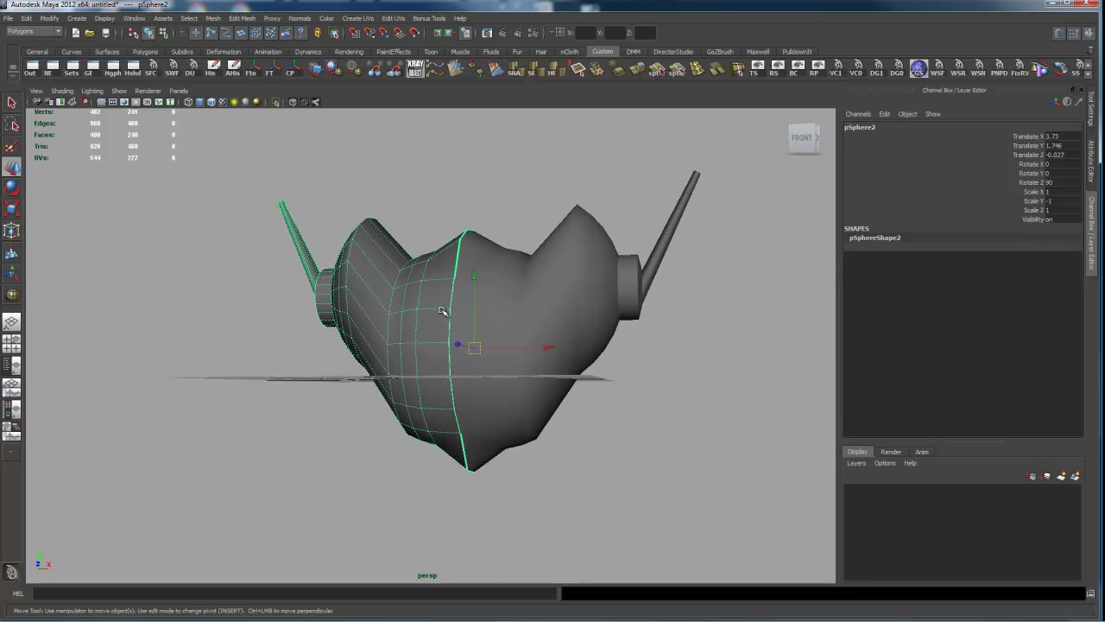
# Delete the mirrored copy and mirror the original half across its border edge with Mirror Polygon -X.
pyautogui.press('Delete')
pyautogui.click(530, 302)
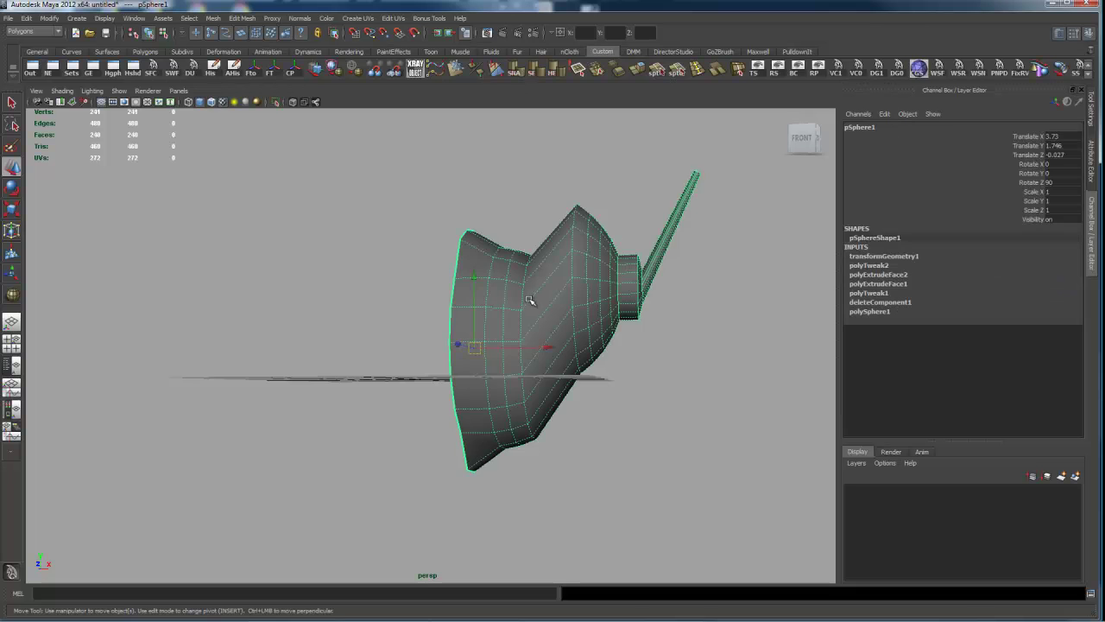
pyautogui.keyDown('alt'); pyautogui.moveTo(539, 254); pyautogui.dragTo(563, 260); pyautogui.keyUp('alt')
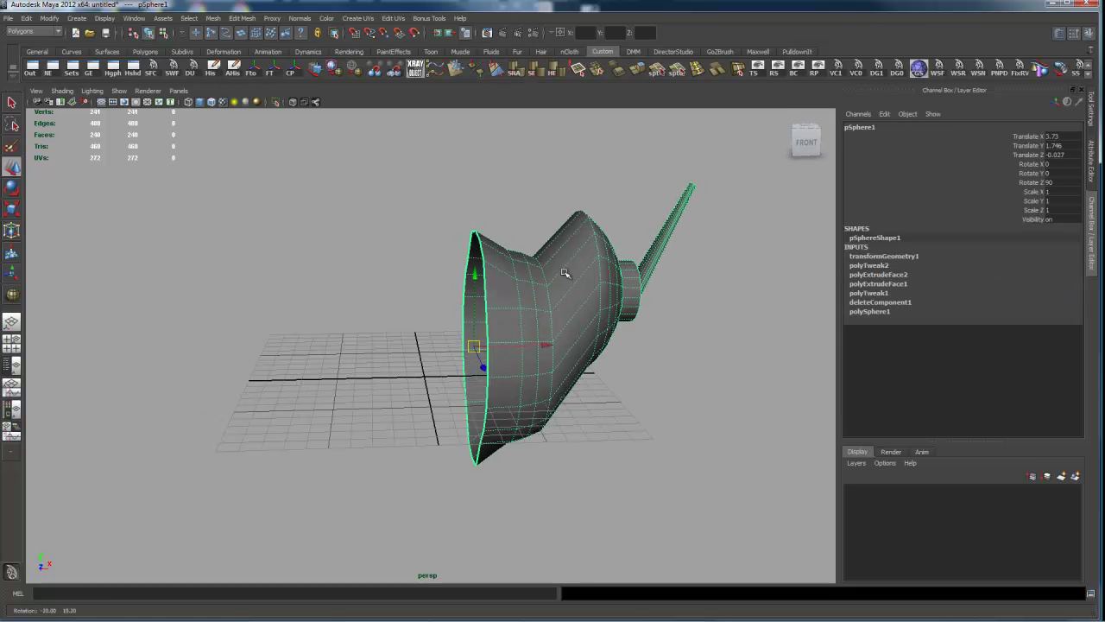
pyautogui.keyDown('alt'); pyautogui.moveTo(491, 407); pyautogui.dragTo(492, 331); pyautogui.keyUp('alt')
pyautogui.keyDown('alt'); pyautogui.moveTo(618, 297); pyautogui.dragTo(575, 308); pyautogui.keyUp('alt')
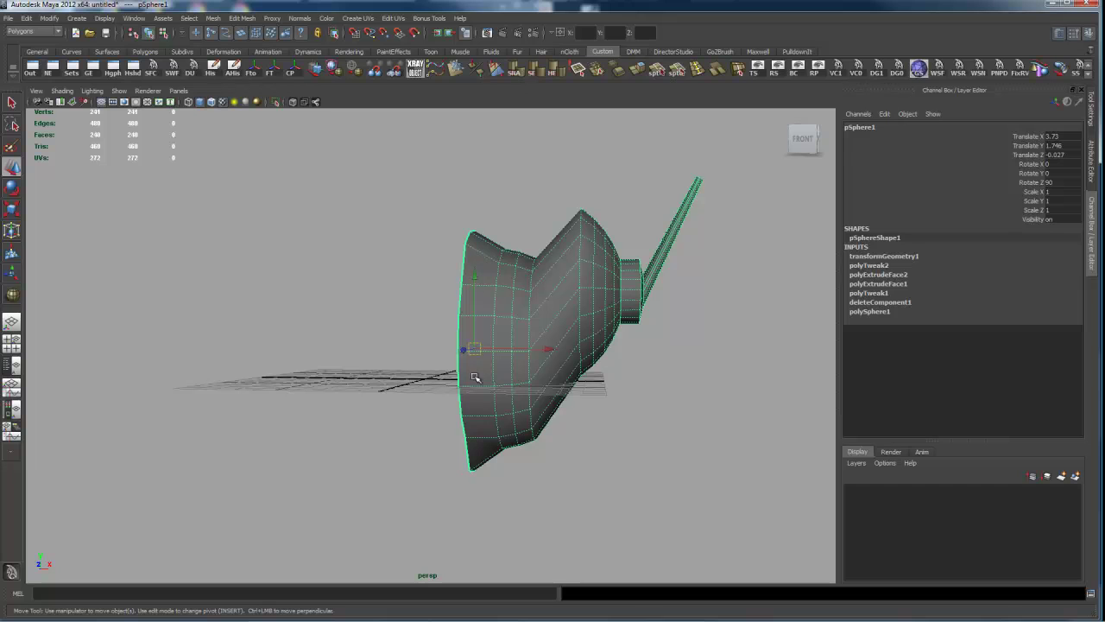
pyautogui.keyDown('shift'); pyautogui.rightClick(575, 302); pyautogui.keyUp('shift')
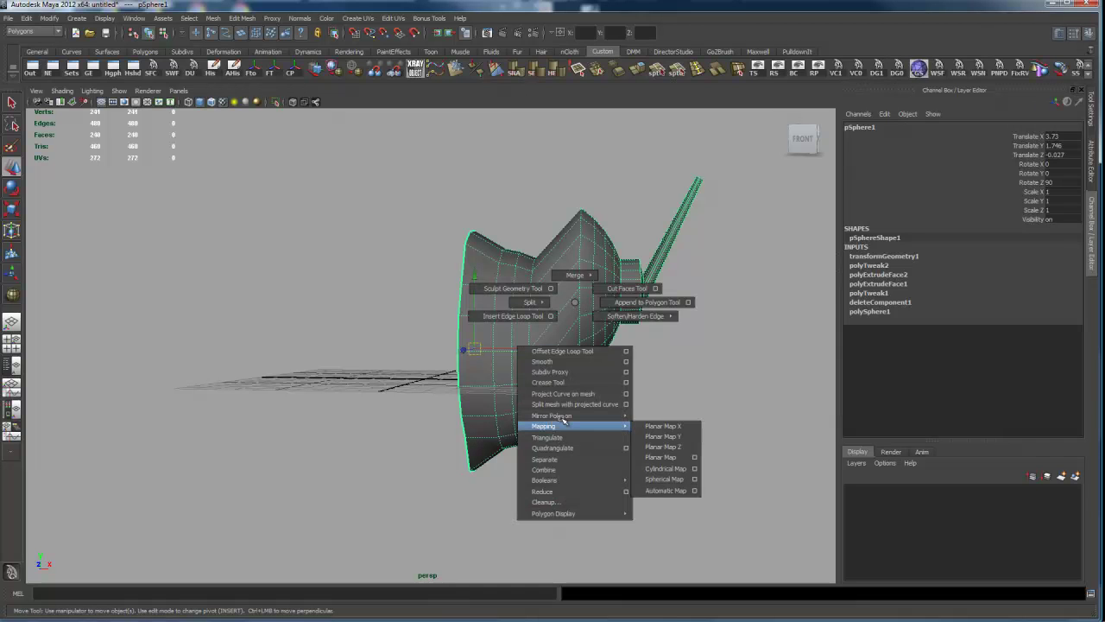
pyautogui.moveTo(541, 415)
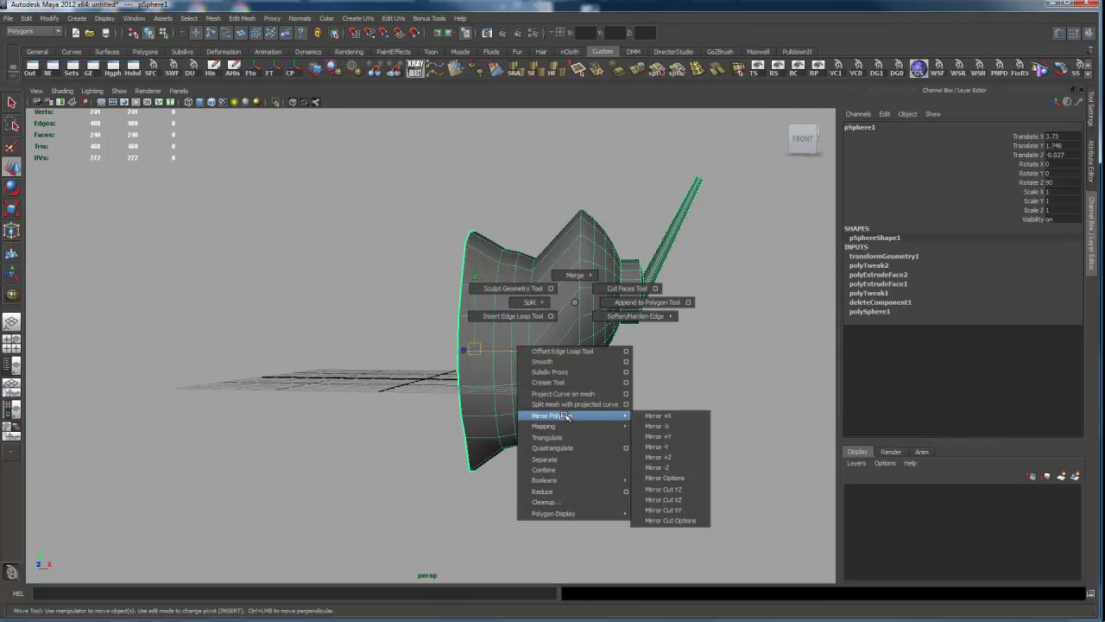
pyautogui.click(670, 426)
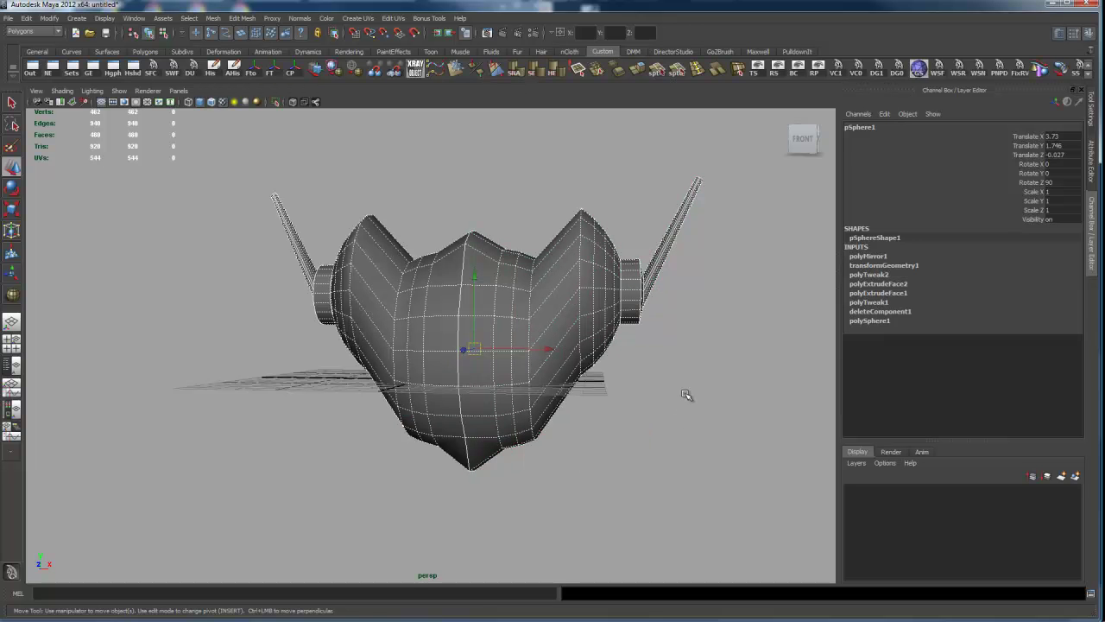
# Examine the mirrored mesh and its center seam from several angles in the perspective view.
pyautogui.click(664, 394)
pyautogui.keyDown('alt'); pyautogui.moveTo(575, 309); pyautogui.dragTo(547, 254); pyautogui.keyUp('alt')
pyautogui.click(479, 320)
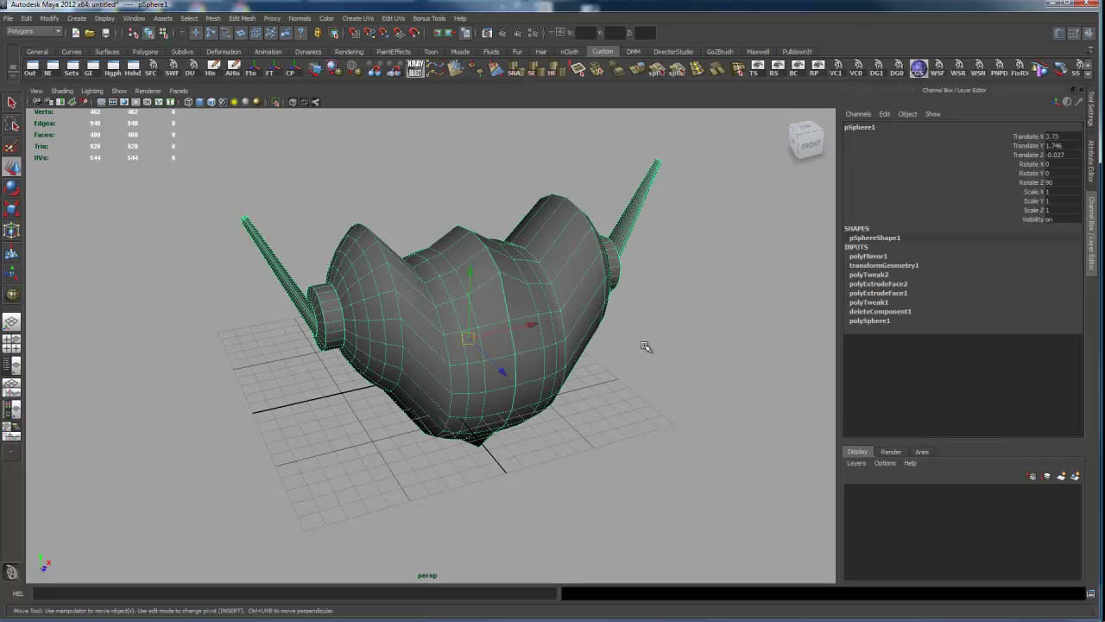
pyautogui.keyDown('alt'); pyautogui.moveTo(594, 300); pyautogui.dragTo(558, 284); pyautogui.keyUp('alt')
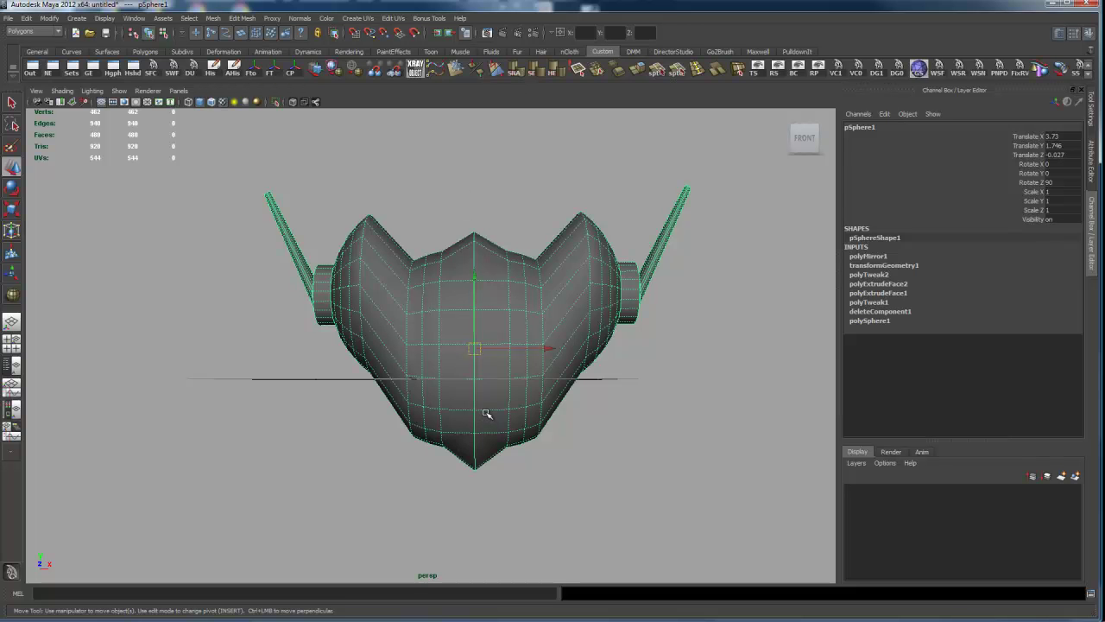
pyautogui.keyDown('alt'); pyautogui.moveTo(536, 338); pyautogui.dragTo(577, 309); pyautogui.keyUp('alt')
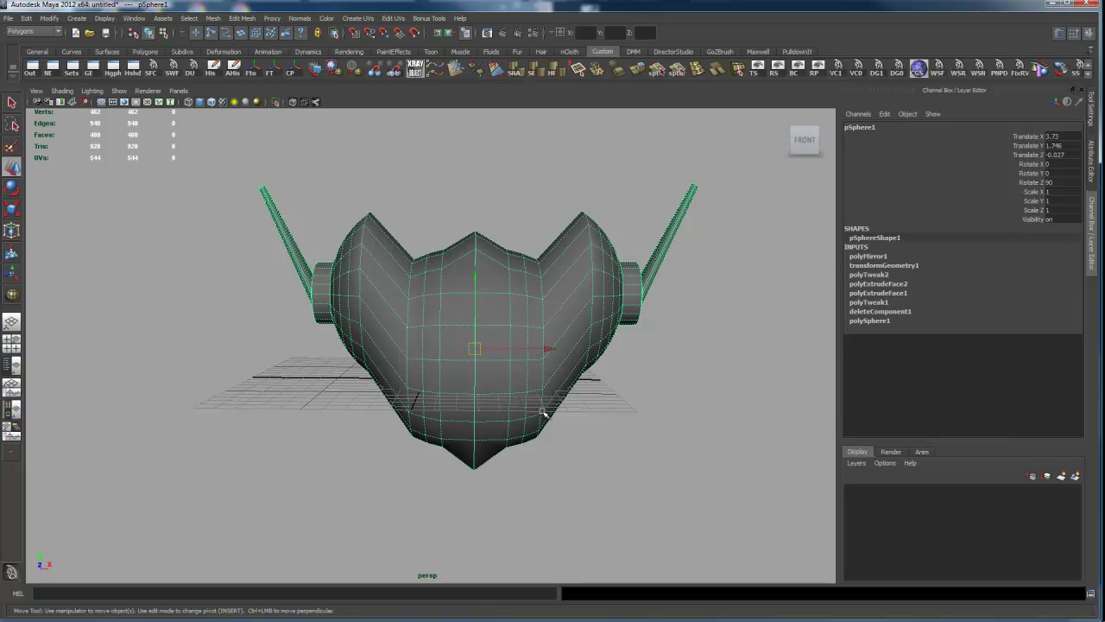
pyautogui.moveTo(540, 317)
pyautogui.keyDown('alt'); pyautogui.mouseDown()
pyautogui.moveTo(520, 299)
pyautogui.moveTo(536, 332)
pyautogui.mouseUp(); pyautogui.keyUp('alt')
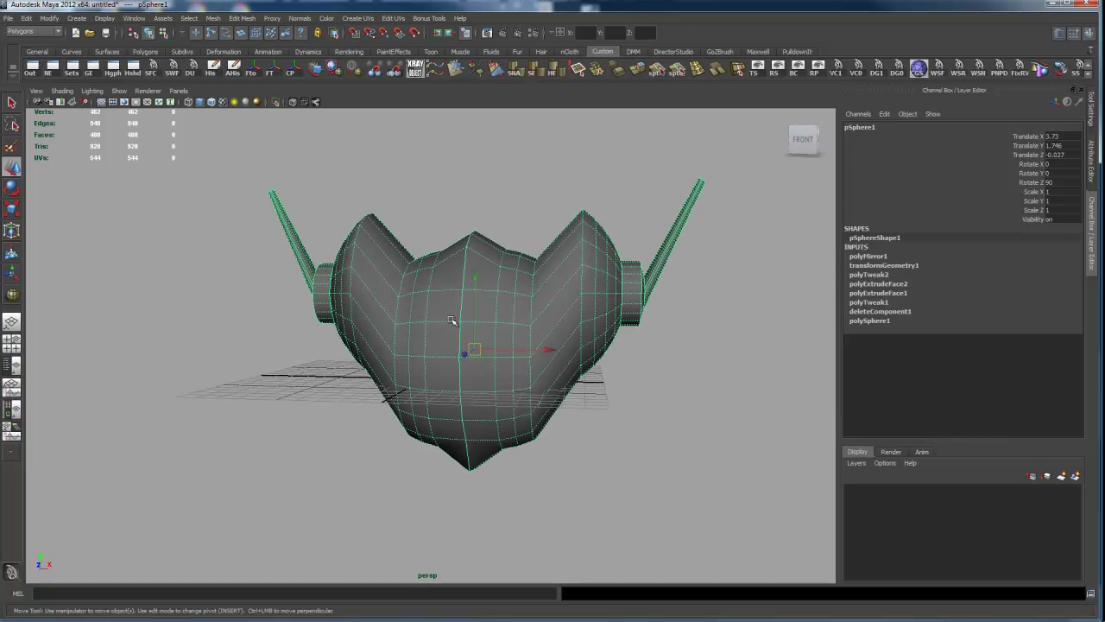
pyautogui.keyDown('alt'); pyautogui.moveTo(523, 329); pyautogui.dragTo(540, 306); pyautogui.keyUp('alt')
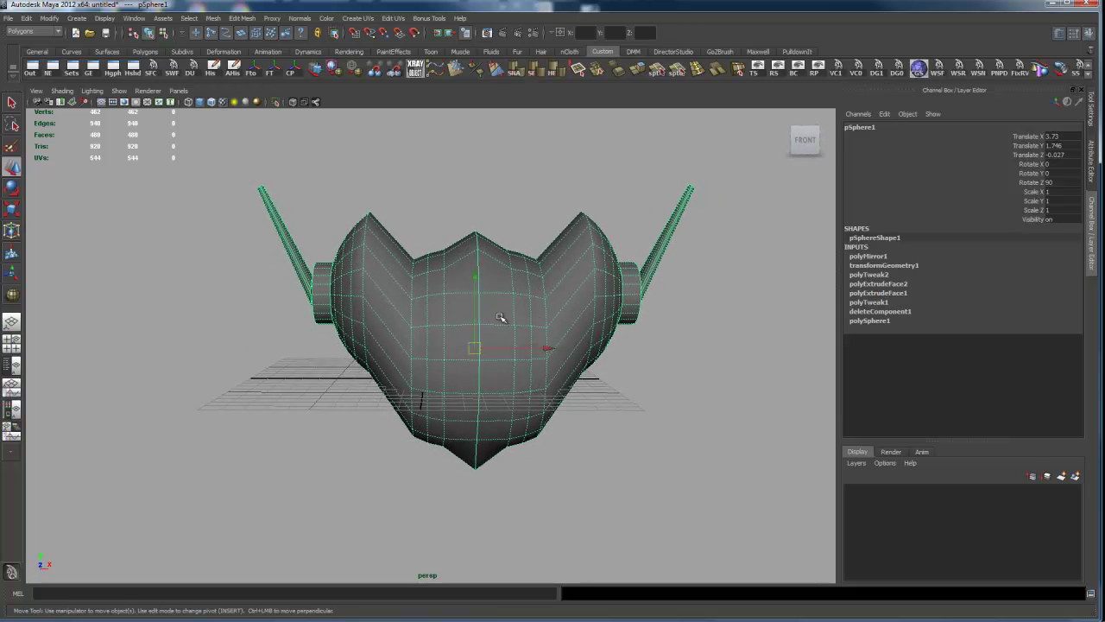
# Undo the Mirror Polygon operation, the deletion of the duplicated half and that copy's negative Scale Y.
pyautogui.keyDown('alt'); pyautogui.moveTo(538, 328); pyautogui.dragTo(523, 305); pyautogui.keyUp('alt')
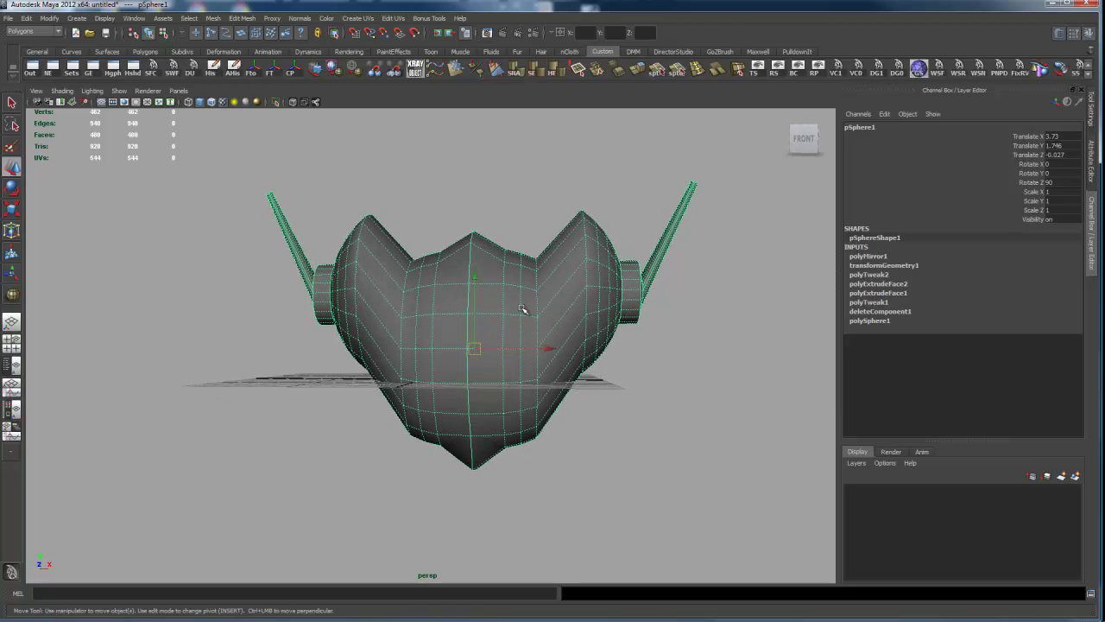
pyautogui.hotkey('ctrl', 'z')
pyautogui.hotkey('ctrl', 'z')
pyautogui.hotkey('ctrl', 'z')
pyautogui.hotkey('ctrl', 'z')
pyautogui.hotkey('ctrl', 'z')
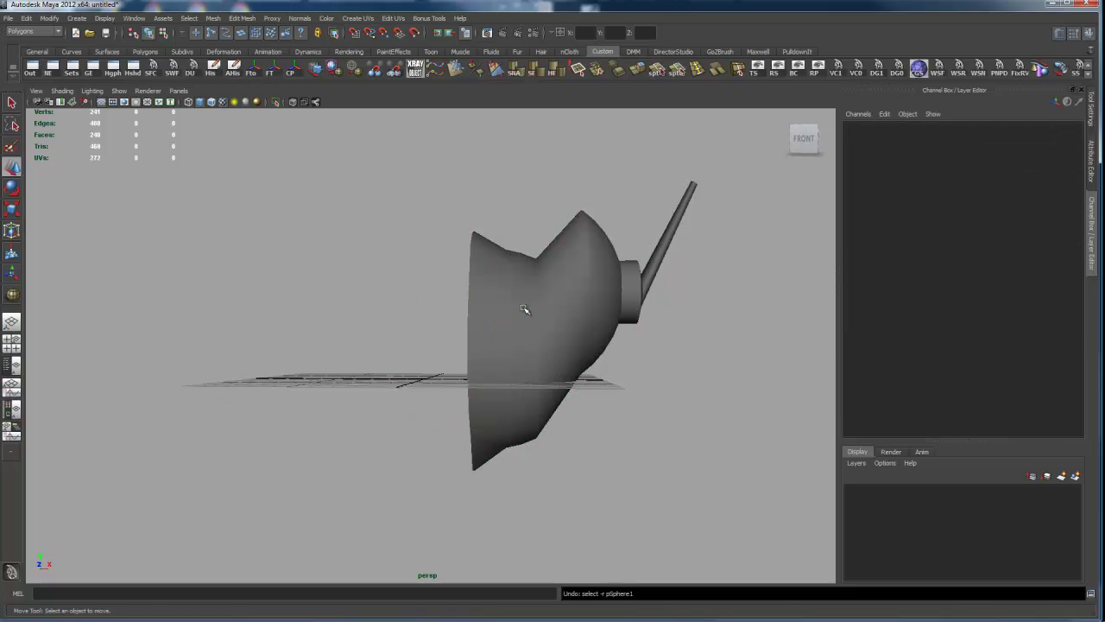
pyautogui.hotkey('ctrl', 'z')
pyautogui.hotkey('ctrl', 'z')
pyautogui.hotkey('ctrl', 'z')
pyautogui.hotkey('ctrl', 'z')
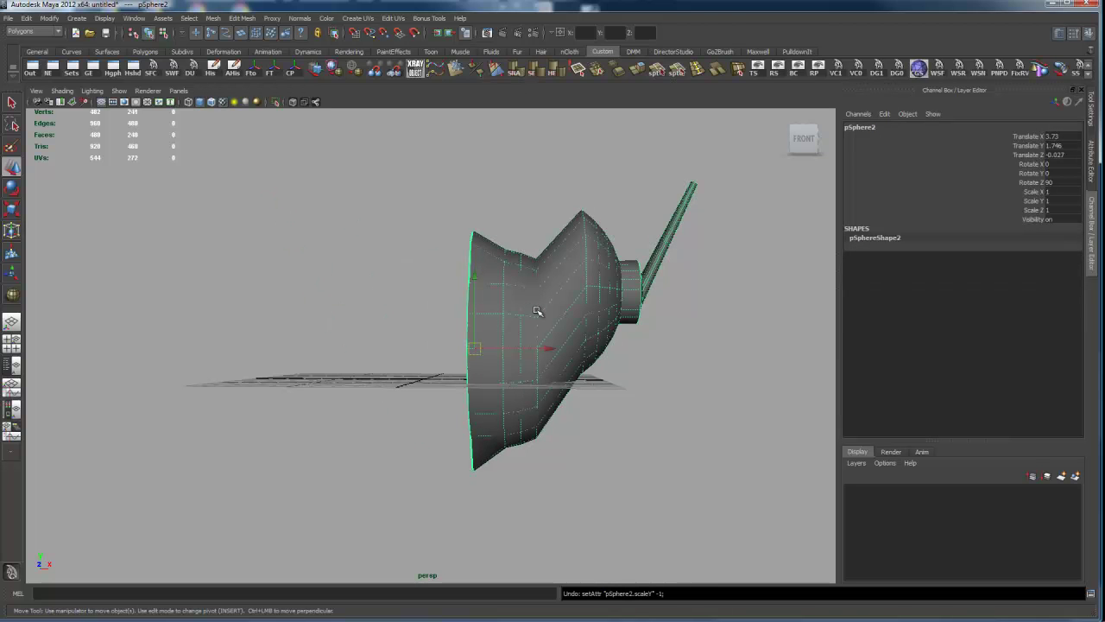
# Set the duplicated half's Scale Y to -1.
pyautogui.click(1066, 200)
pyautogui.write('-1')
pyautogui.press('Return')
pyautogui.keyDown('alt'); pyautogui.moveTo(544, 224); pyautogui.dragTo(552, 196); pyautogui.keyUp('alt')
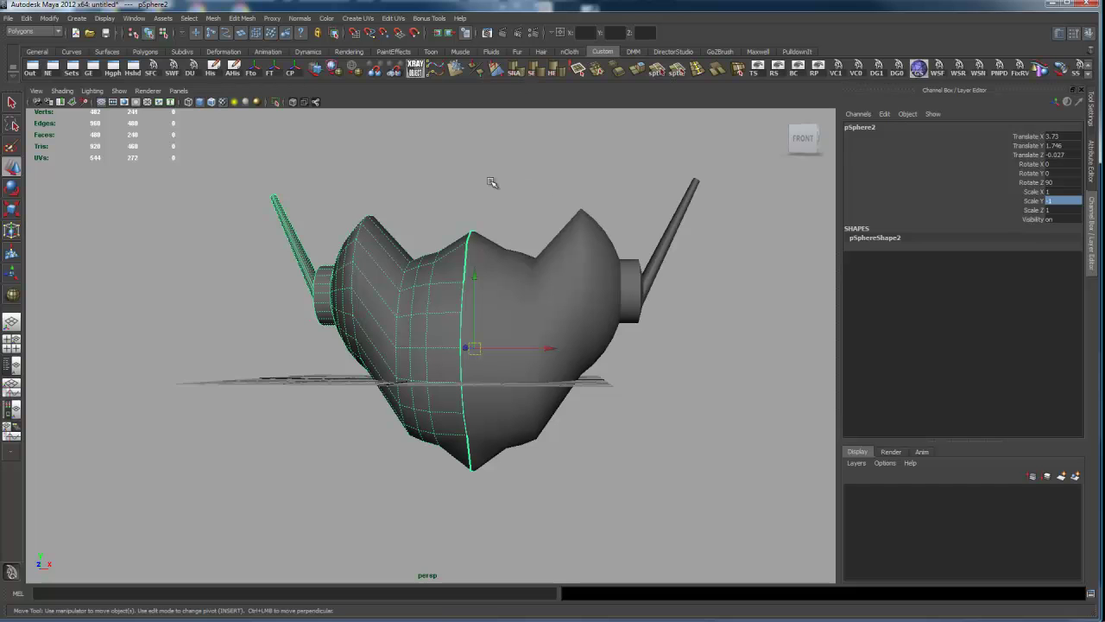
# Turn off two-sided lighting in the perspective view and freeze the mirrored copy's transformations.
pyautogui.click(93, 91)
pyautogui.click(118, 164)
pyautogui.click(411, 285)
pyautogui.click(270, 69)
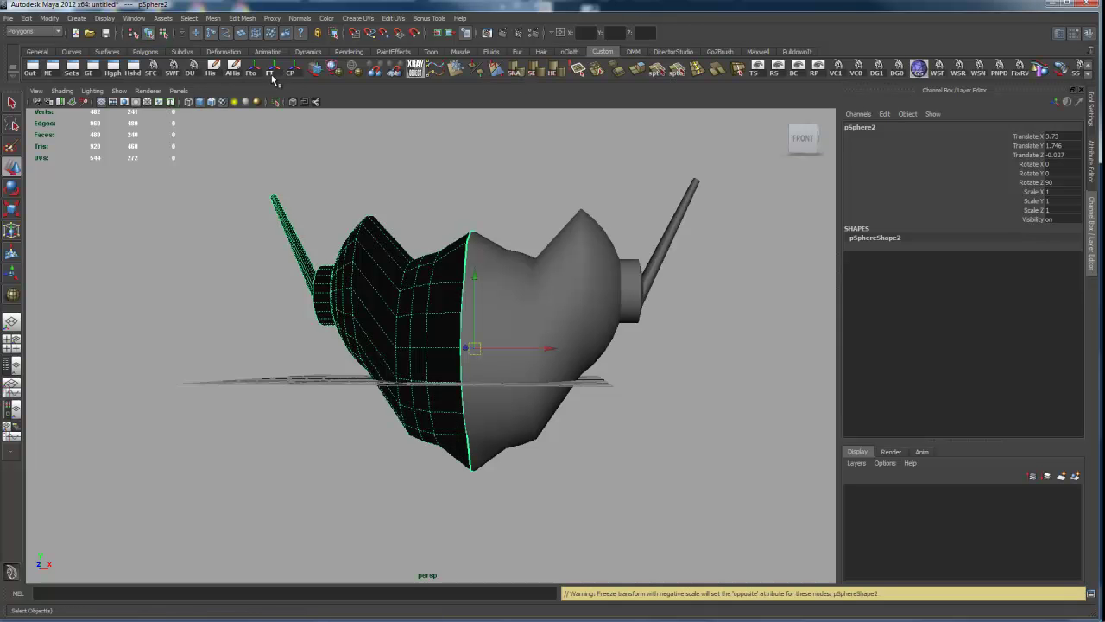
pyautogui.click(452, 209)
pyautogui.keyDown('alt'); pyautogui.moveTo(486, 180); pyautogui.dragTo(438, 292); pyautogui.keyUp('alt')
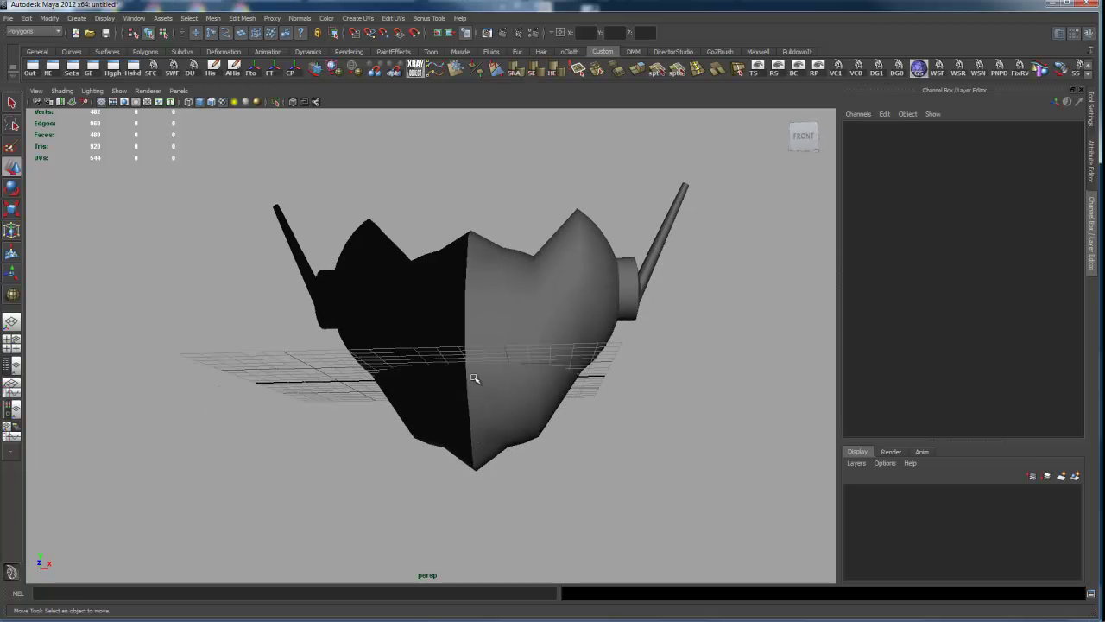
pyautogui.moveTo(491, 284)
pyautogui.keyDown('alt'); pyautogui.mouseDown()
pyautogui.moveTo(503, 222)
pyautogui.moveTo(521, 249)
pyautogui.moveTo(484, 267)
pyautogui.moveTo(481, 303)
pyautogui.mouseUp(); pyautogui.keyUp('alt')
pyautogui.keyDown('alt'); pyautogui.moveTo(518, 256); pyautogui.dragTo(493, 242); pyautogui.keyUp('alt')
# Reverse the normals of the mirrored copy that is shaded black.
pyautogui.click(404, 322)
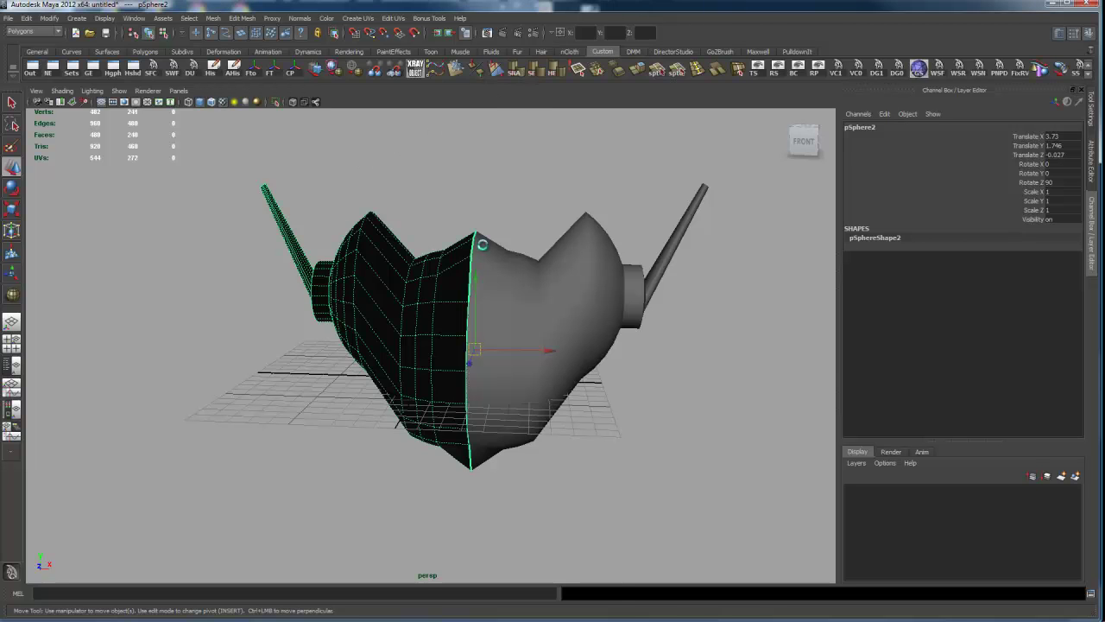
pyautogui.press('t')
pyautogui.click(493, 230)
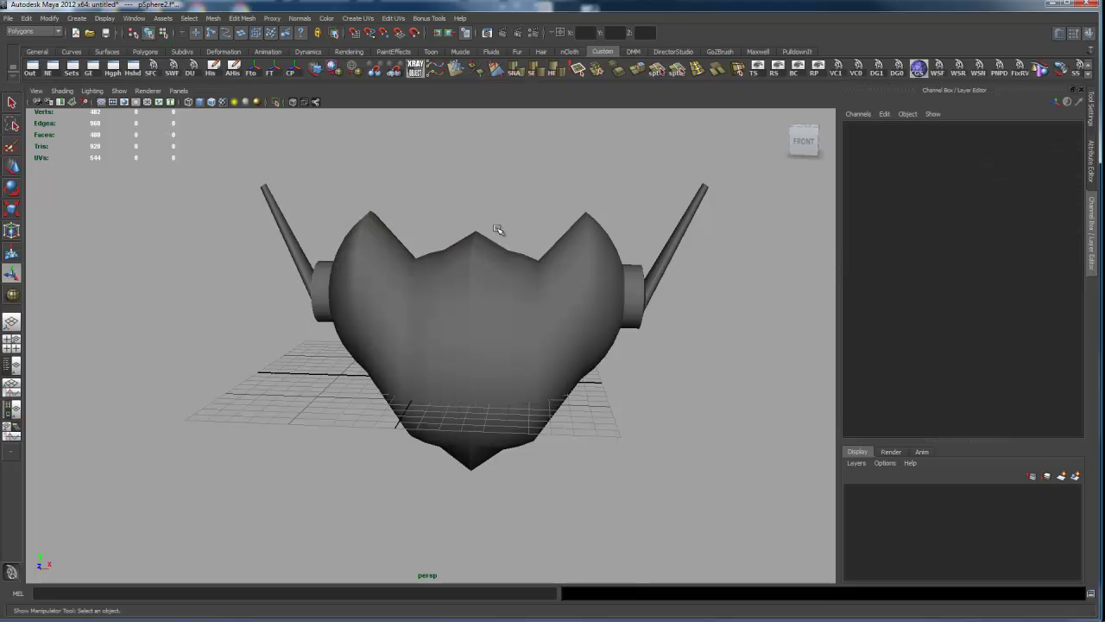
# Combine the original half and the mirrored copy into one mesh.
pyautogui.click(514, 335)
pyautogui.keyDown('shift'); pyautogui.click(444, 330); pyautogui.keyUp('shift')
pyautogui.keyDown('shift'); pyautogui.moveTo(528, 328); pyautogui.dragTo(525, 492, button='right'); pyautogui.keyUp('shift')
# Select all vertices along the combined mesh's center seam in the front view and merge them.
pyautogui.press('space')
pyautogui.moveTo(530, 429)
pyautogui.mouseDown()
pyautogui.moveTo(531, 457)
pyautogui.moveTo(515, 415)
pyautogui.mouseUp()
pyautogui.moveTo(488, 235); pyautogui.dragTo(493, 162, button='right')
pyautogui.moveTo(490, 158); pyautogui.dragTo(512, 446)
pyautogui.keyDown('shift'); pyautogui.moveTo(562, 306); pyautogui.dragTo(637, 257, button='right'); pyautogui.keyUp('shift')
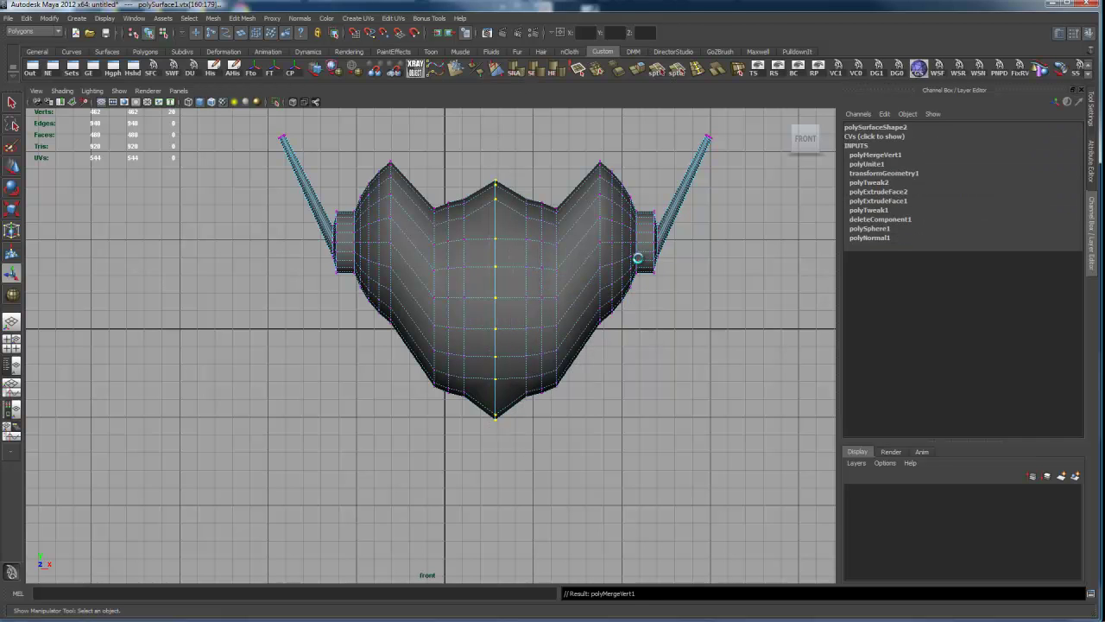
# Return the merged mesh to object mode and select it as a whole.
pyautogui.click(592, 161)
pyautogui.press('space')
pyautogui.moveTo(579, 242)
pyautogui.mouseDown()
pyautogui.moveTo(599, 214)
pyautogui.moveTo(572, 241)
pyautogui.mouseUp()
pyautogui.press('F8')
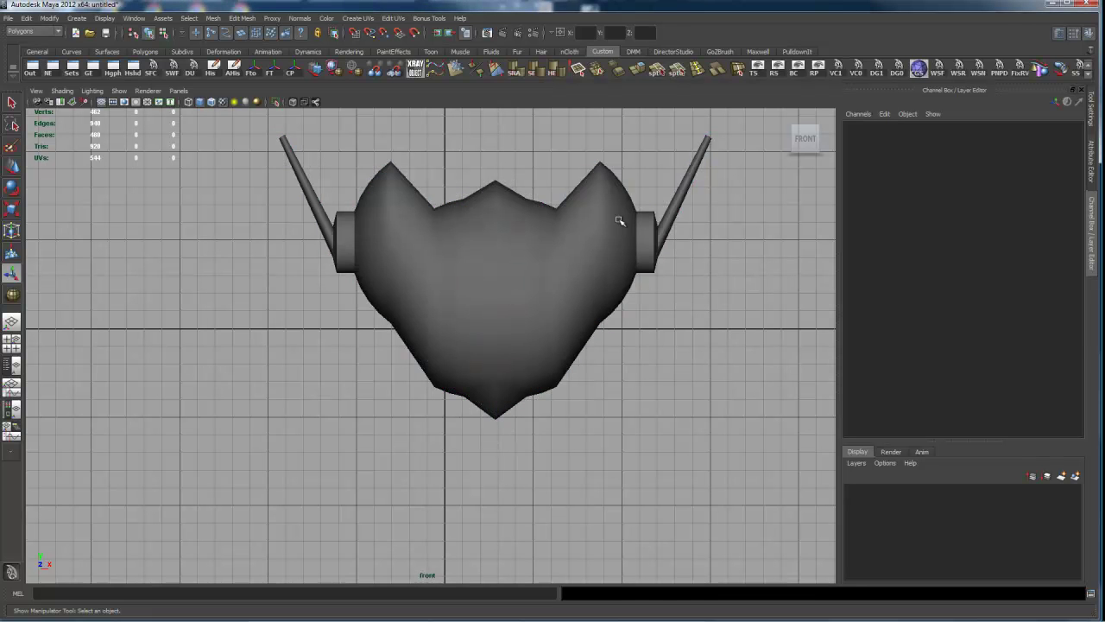
pyautogui.click(563, 221)
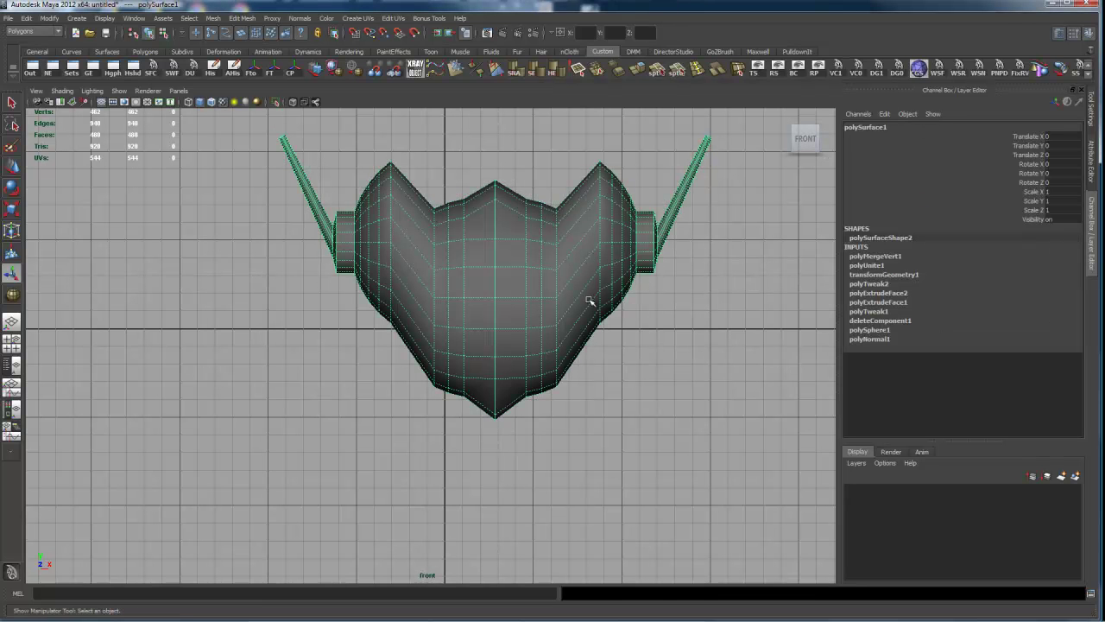